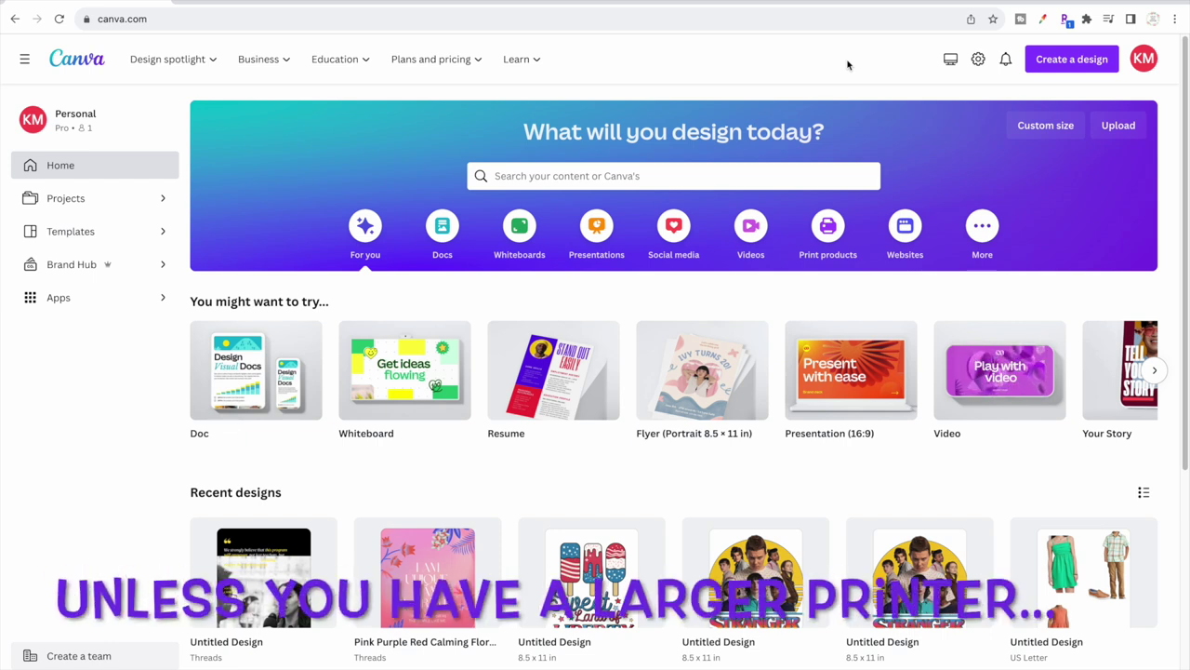
Create a new custom-size design 8.5 in wide by 11 in high.
{"action": "left_click", "coordinate": [1066, 61]}
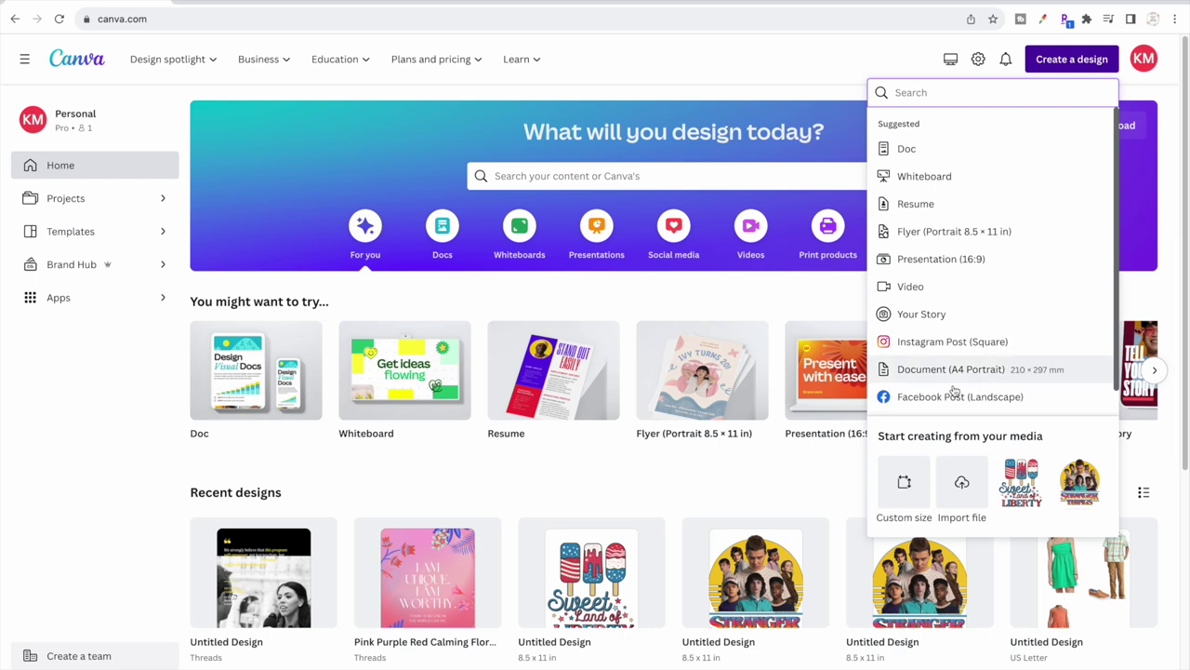
{"action": "left_click", "coordinate": [901, 485]}
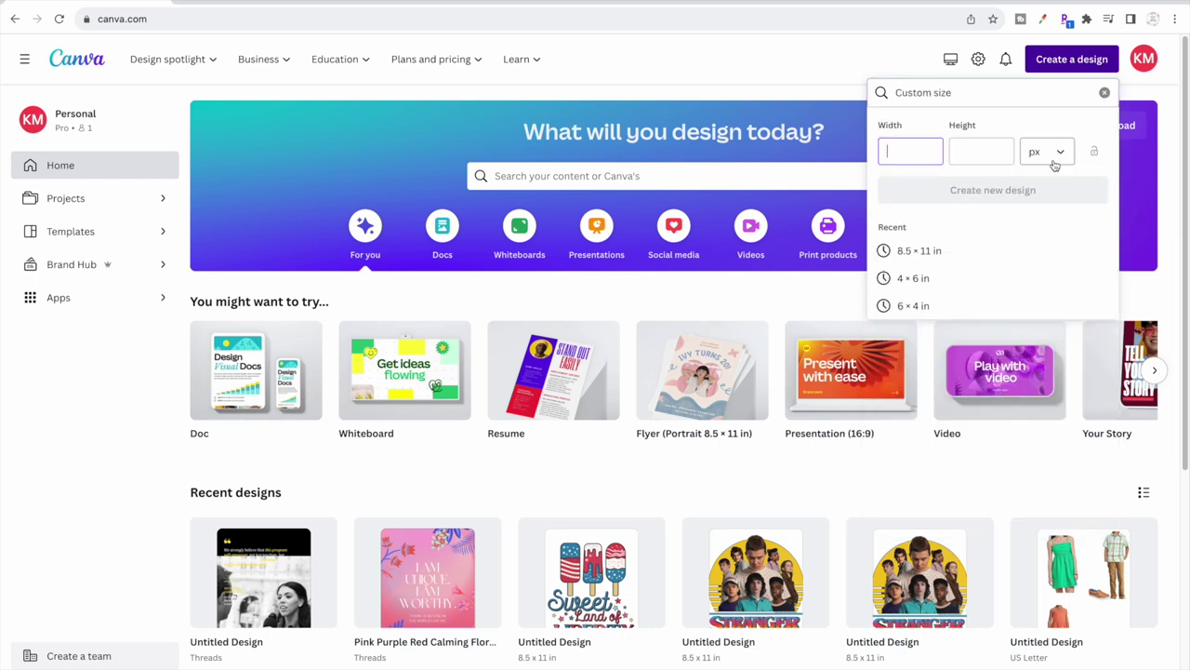
{"action": "left_click", "coordinate": [1051, 216]}
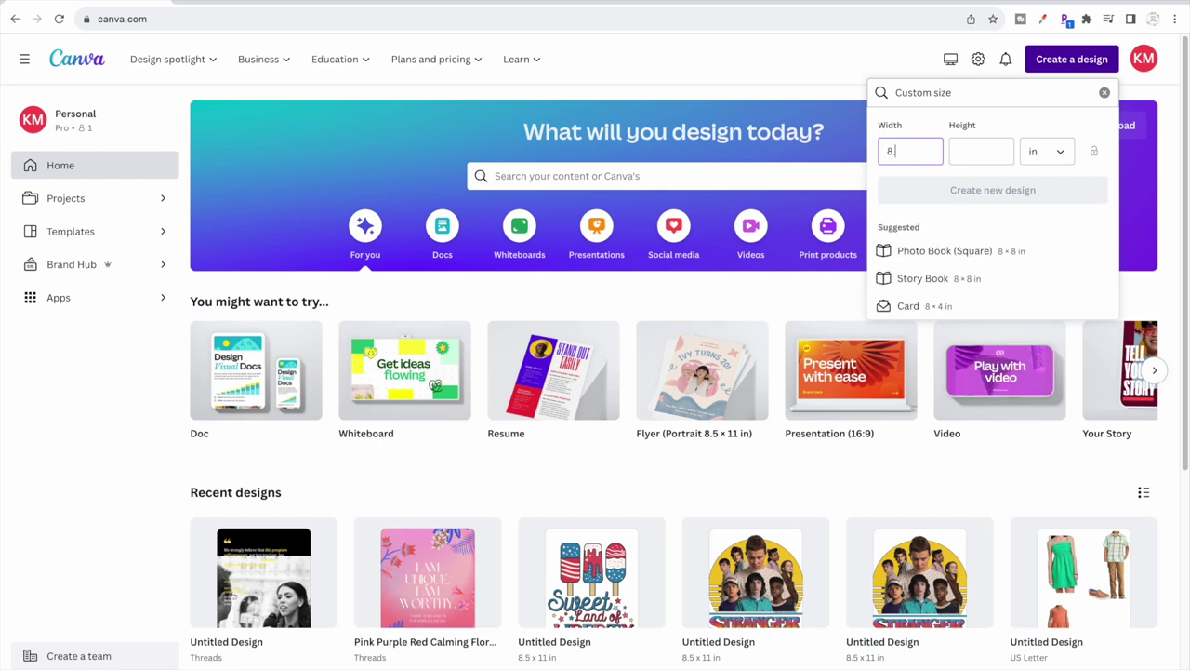
{"action": "type", "text": "8.5"}
{"action": "key", "text": "Tab"}
{"action": "type", "text": "11"}
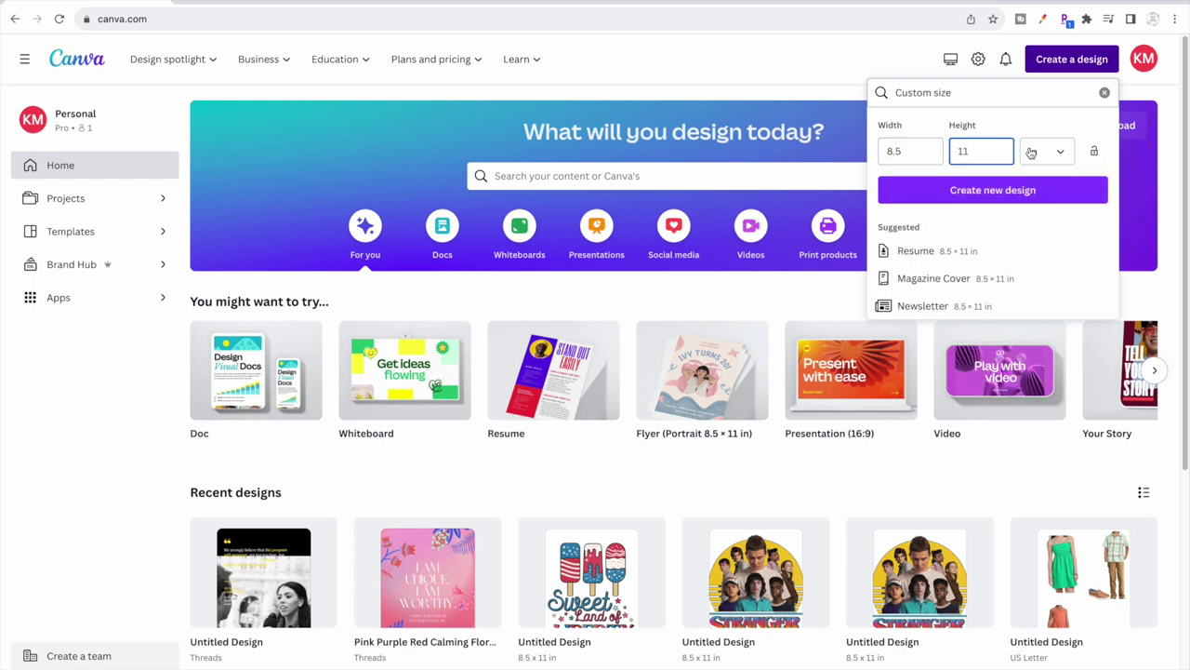
{"action": "left_click", "coordinate": [1003, 193]}
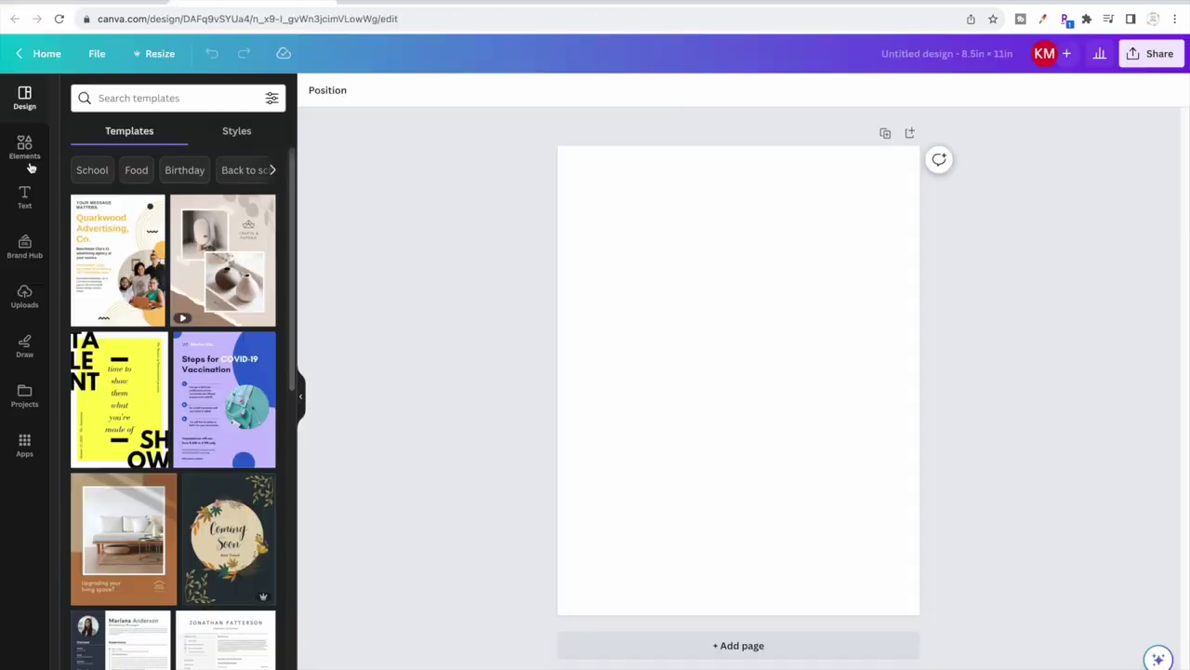
Upload the RHLW019 Hocus Pocus PNG from the Retro-Halloween folder and place it on the page.
{"action": "left_click", "coordinate": [24, 294]}
{"action": "left_click", "coordinate": [165, 130]}
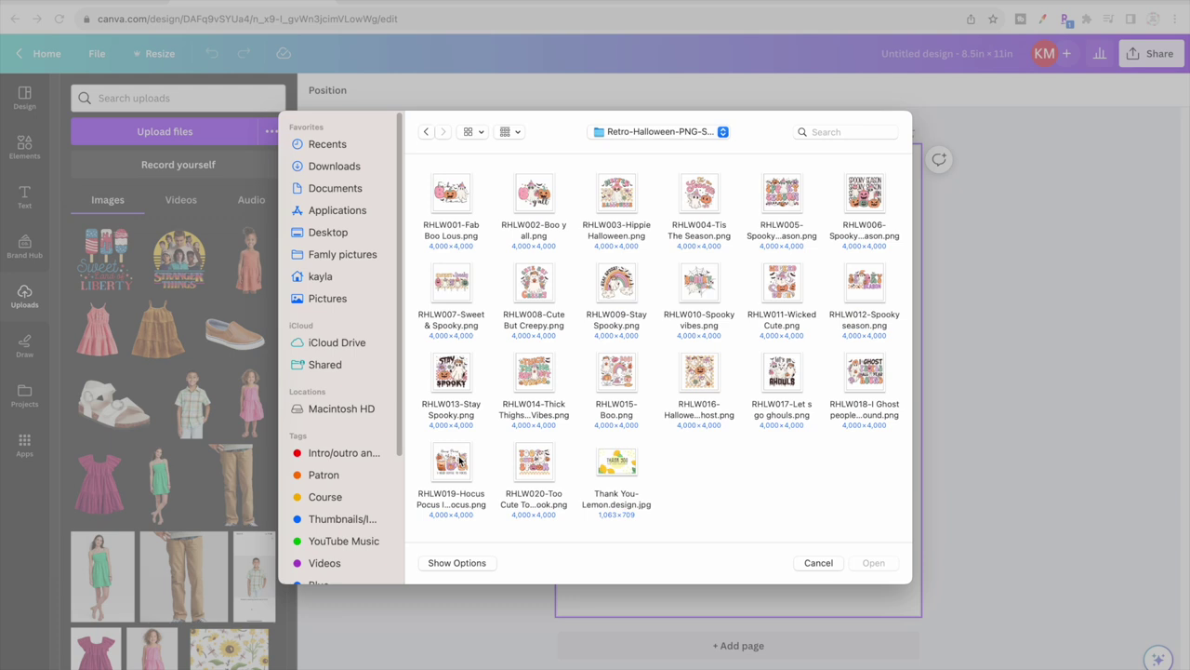
{"action": "double_click", "coordinate": [459, 459]}
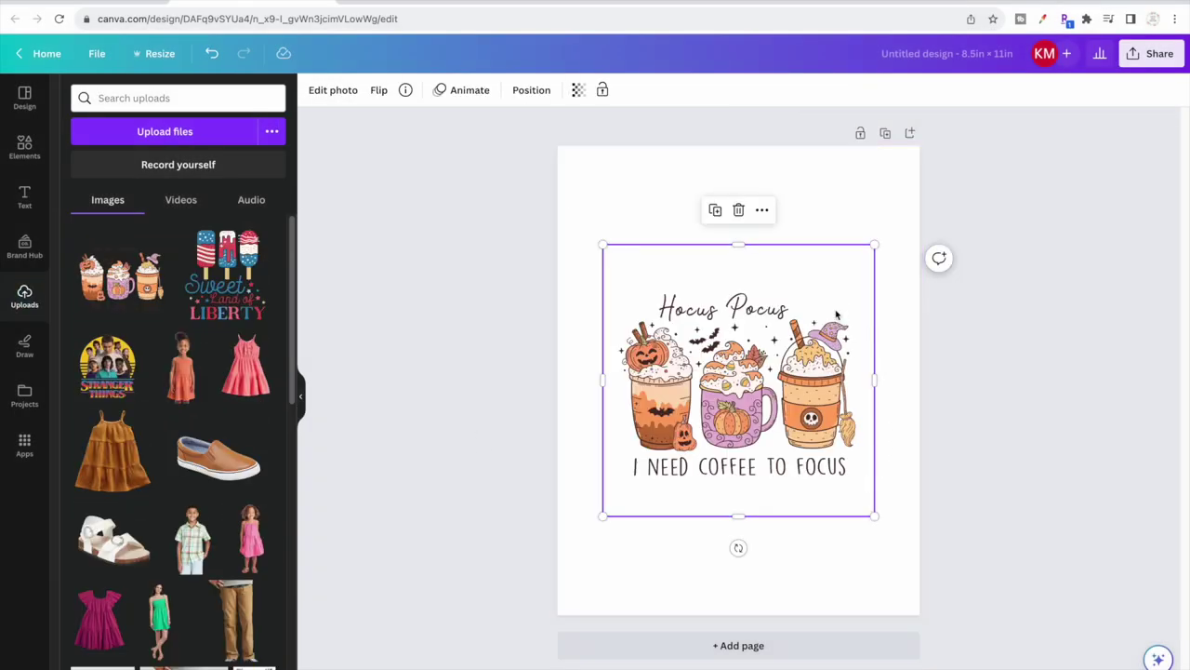
Crop the empty margins above and below the Hocus Pocus graphic and rotate it 90 degrees clockwise.
{"action": "left_click_drag", "start_coordinate": [741, 249], "coordinate": [739, 283]}
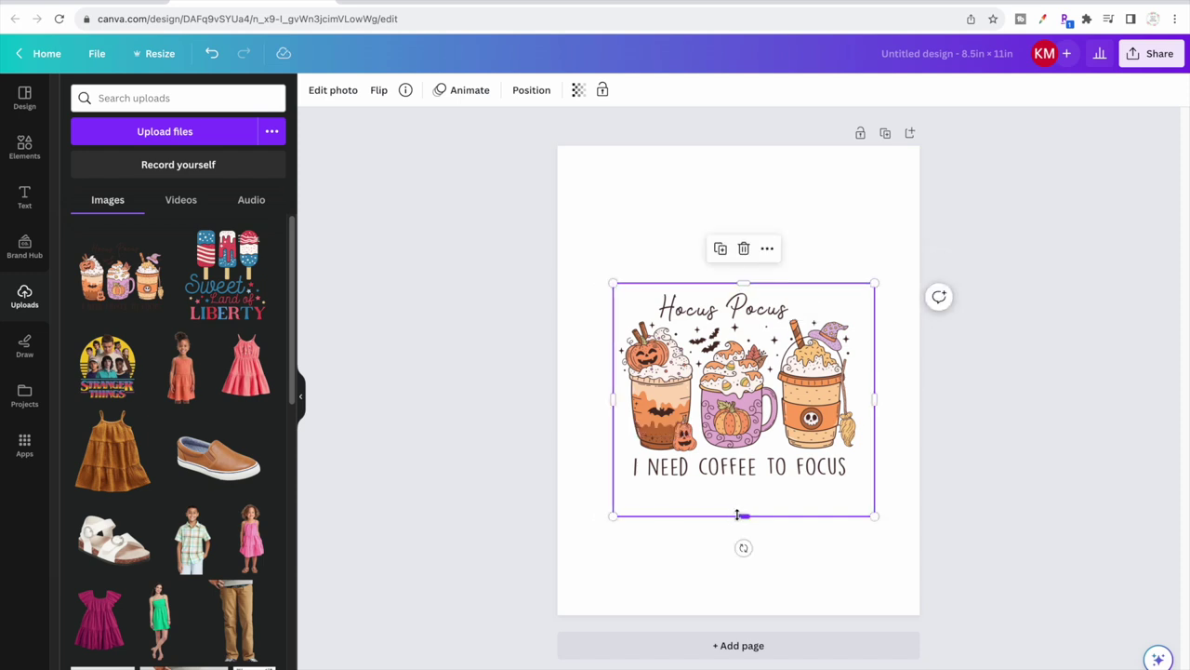
{"action": "left_click_drag", "start_coordinate": [742, 516], "coordinate": [744, 481]}
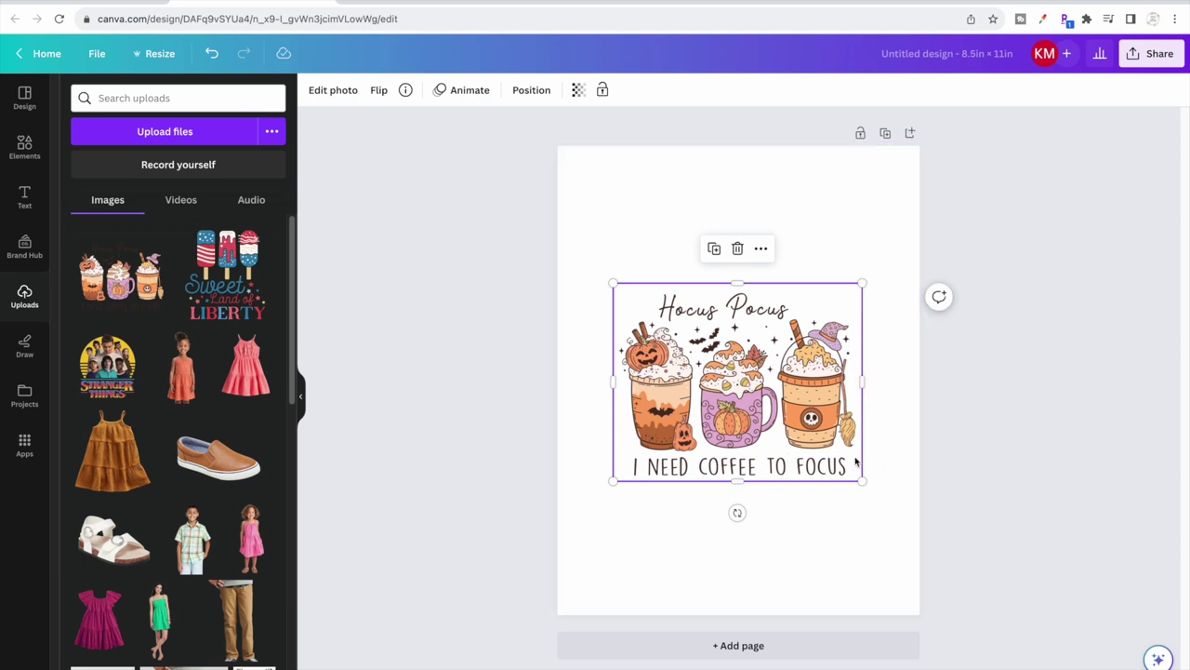
{"action": "left_click_drag", "start_coordinate": [737, 513], "coordinate": [558, 354]}
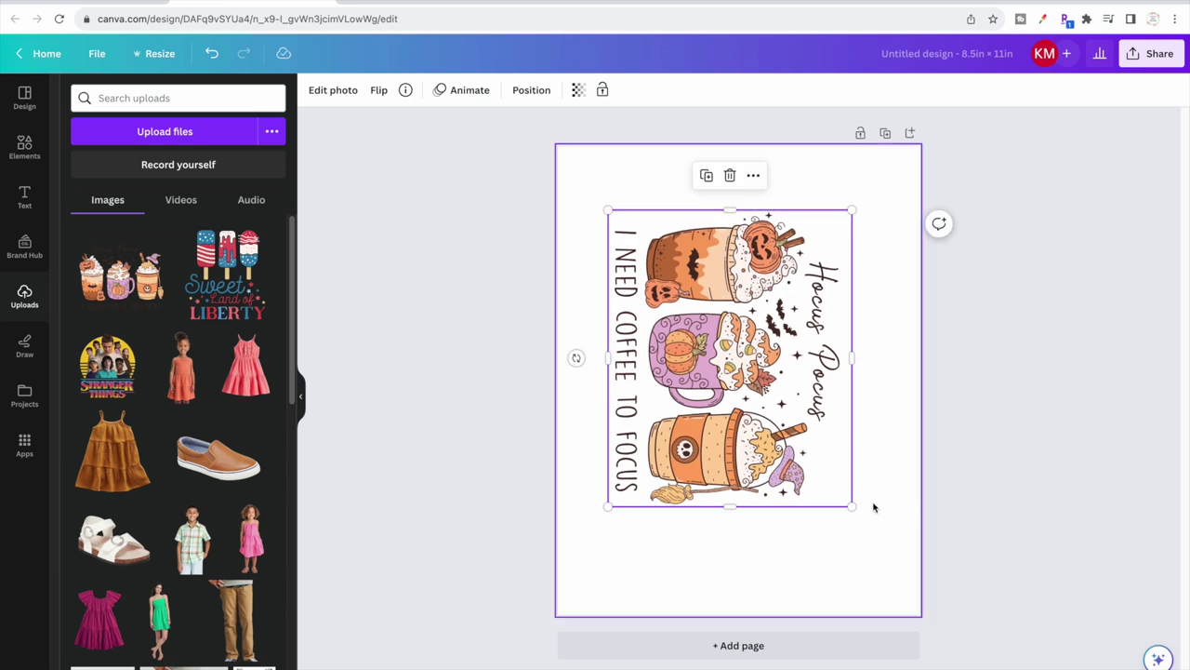
Enlarge the rotated Hocus Pocus graphic and reposition it so it nearly fills the page with a small margin.
{"action": "left_click_drag", "start_coordinate": [850, 504], "coordinate": [905, 558]}
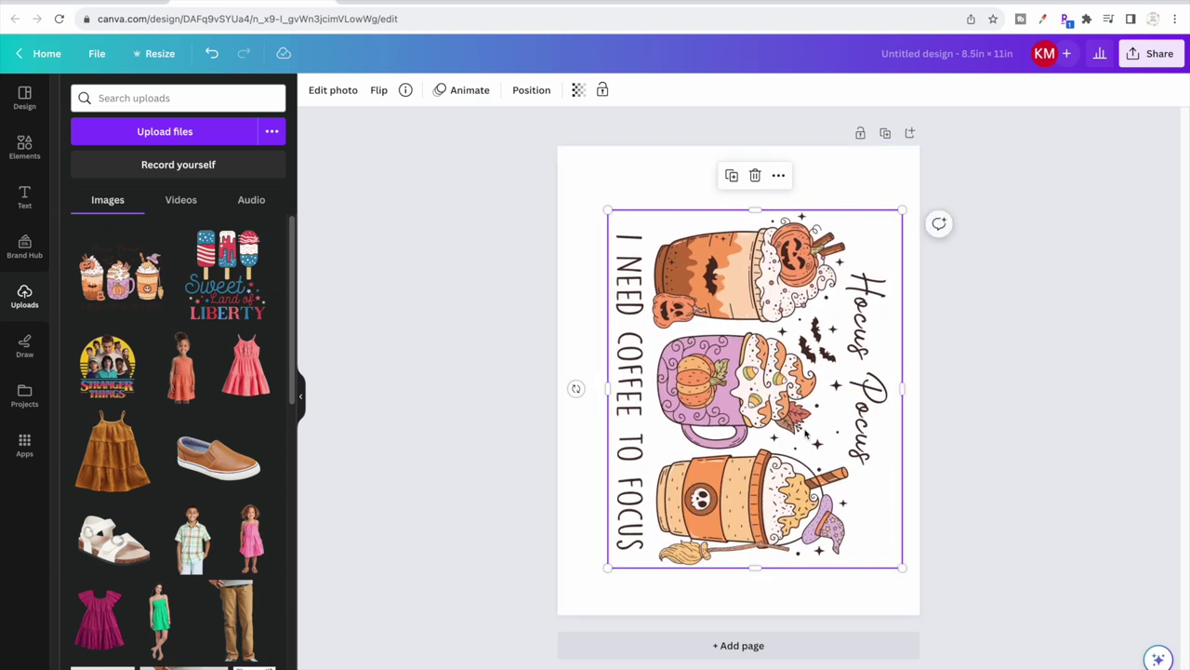
{"action": "left_click_drag", "start_coordinate": [803, 429], "coordinate": [774, 401]}
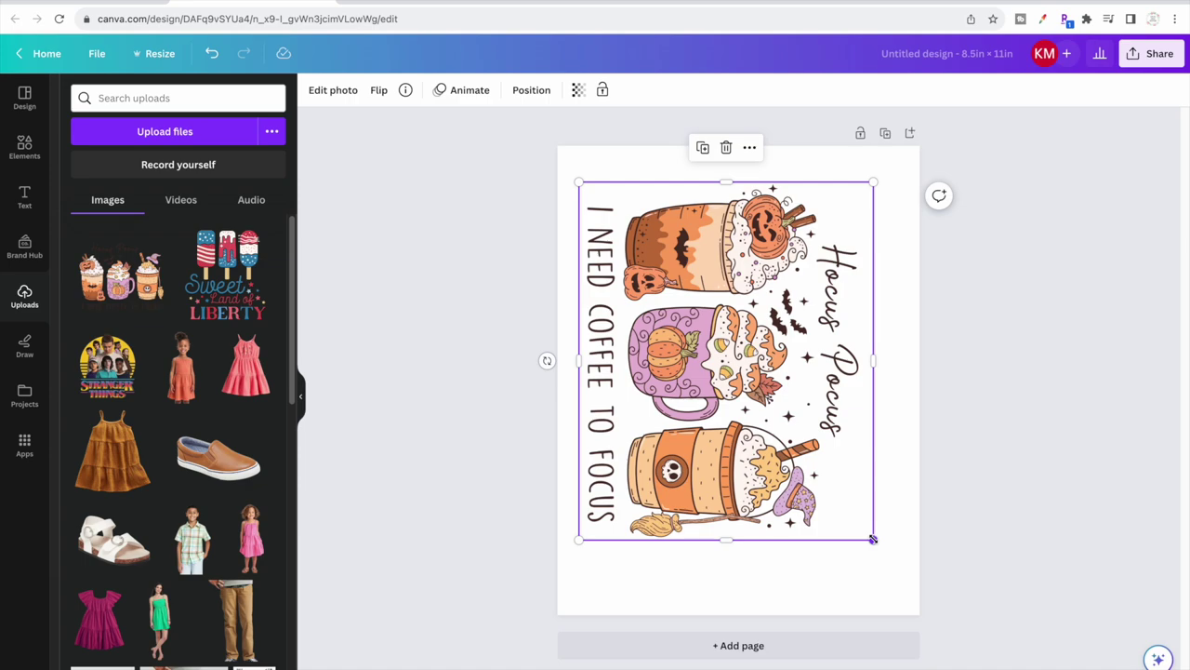
{"action": "left_click_drag", "start_coordinate": [873, 538], "coordinate": [880, 546]}
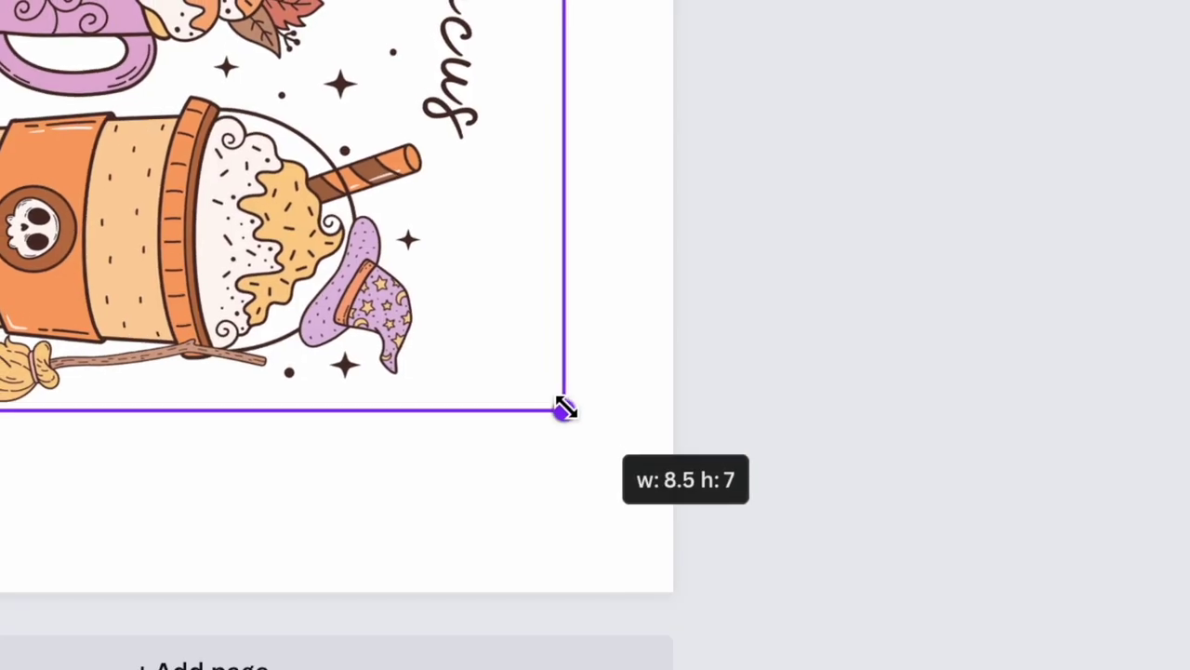
{"action": "left_click_drag", "start_coordinate": [572, 418], "coordinate": [603, 456]}
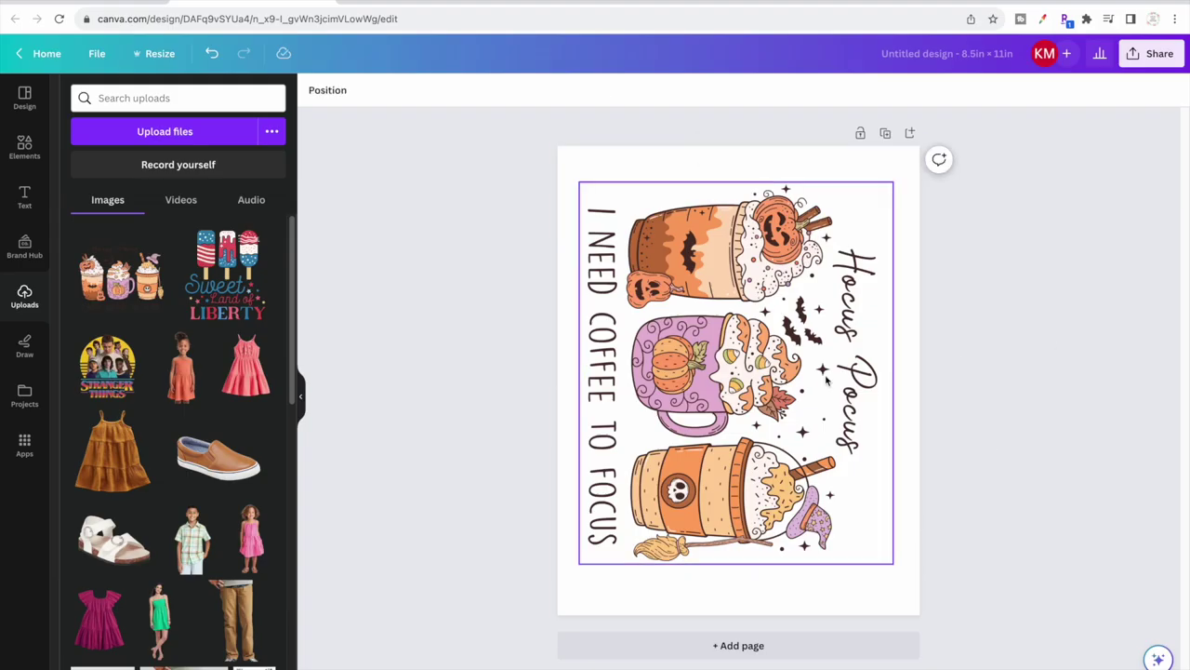
Download the Hocus Pocus design and open the print dialog for the image in Preview.
{"action": "left_click", "coordinate": [1152, 53]}
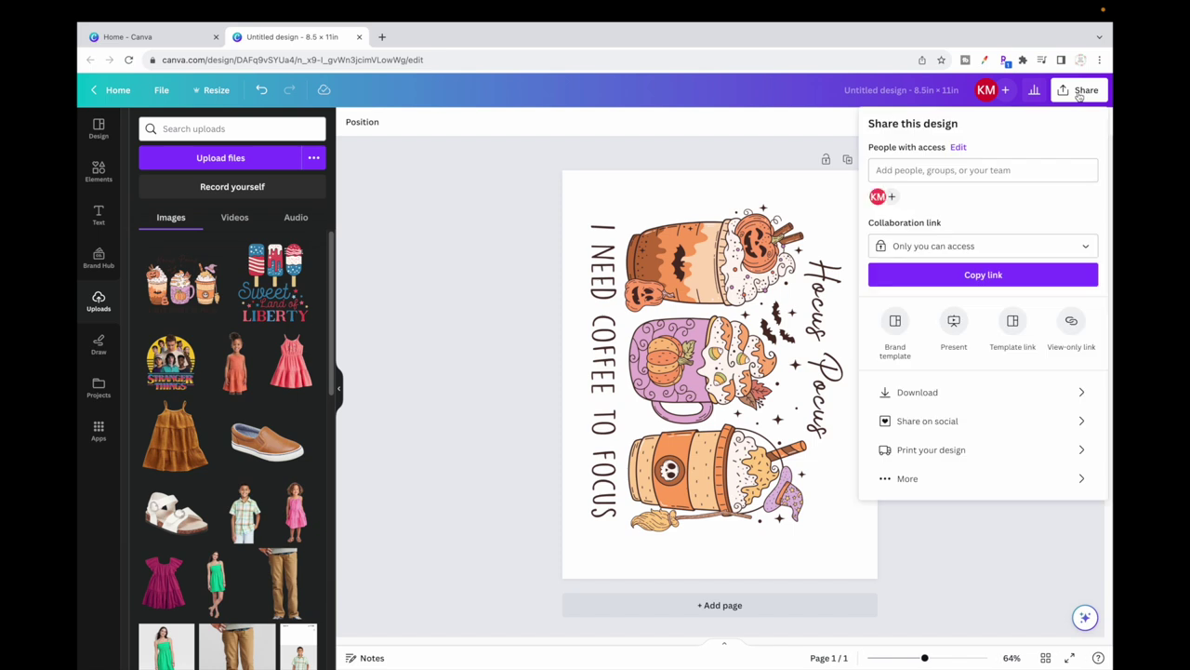
{"action": "left_click", "coordinate": [927, 395]}
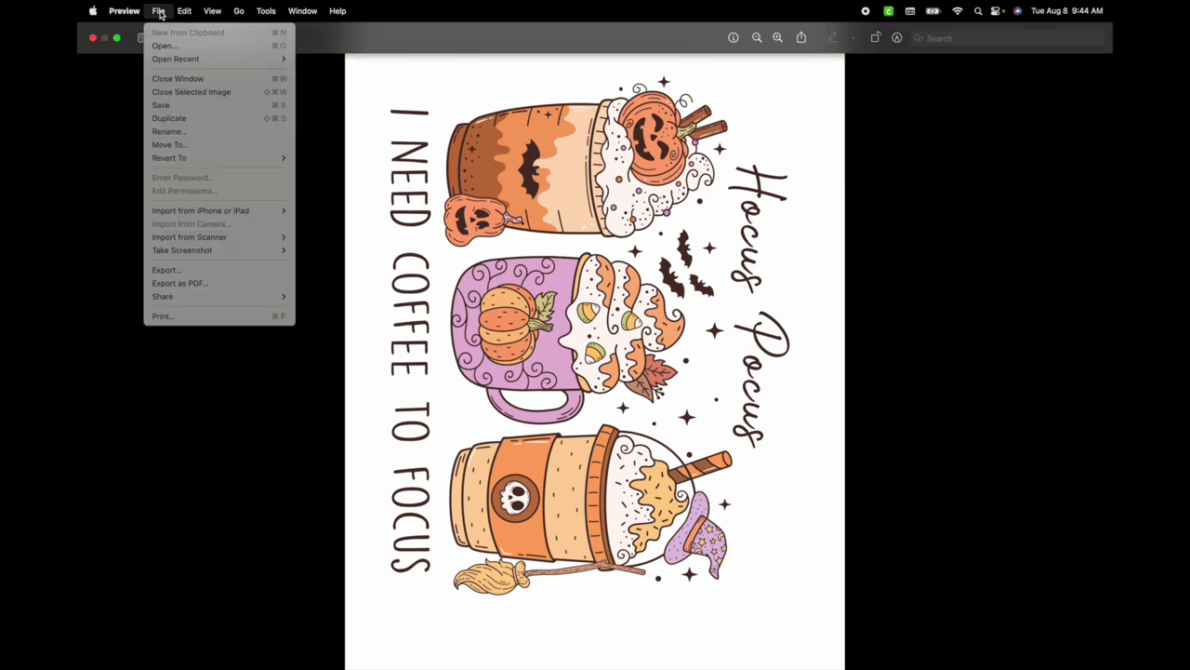
{"action": "left_click", "coordinate": [164, 315]}
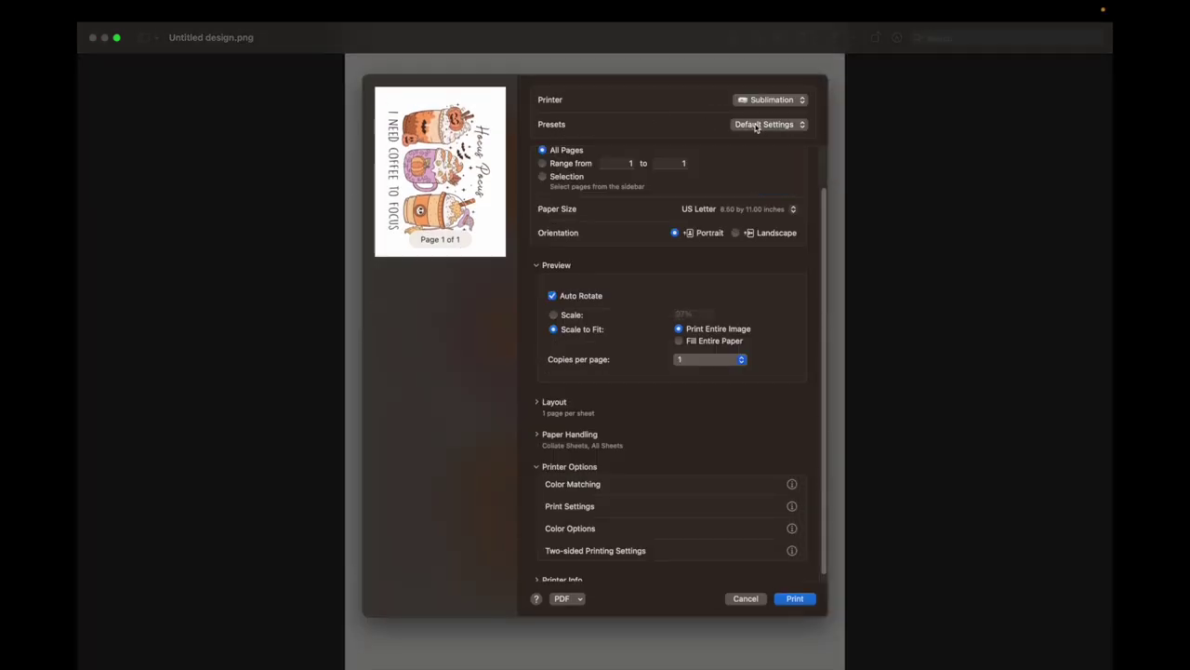
Apply the Sublimation print preset and check its Print Settings and Color Matching options.
{"action": "left_click", "coordinate": [757, 125]}
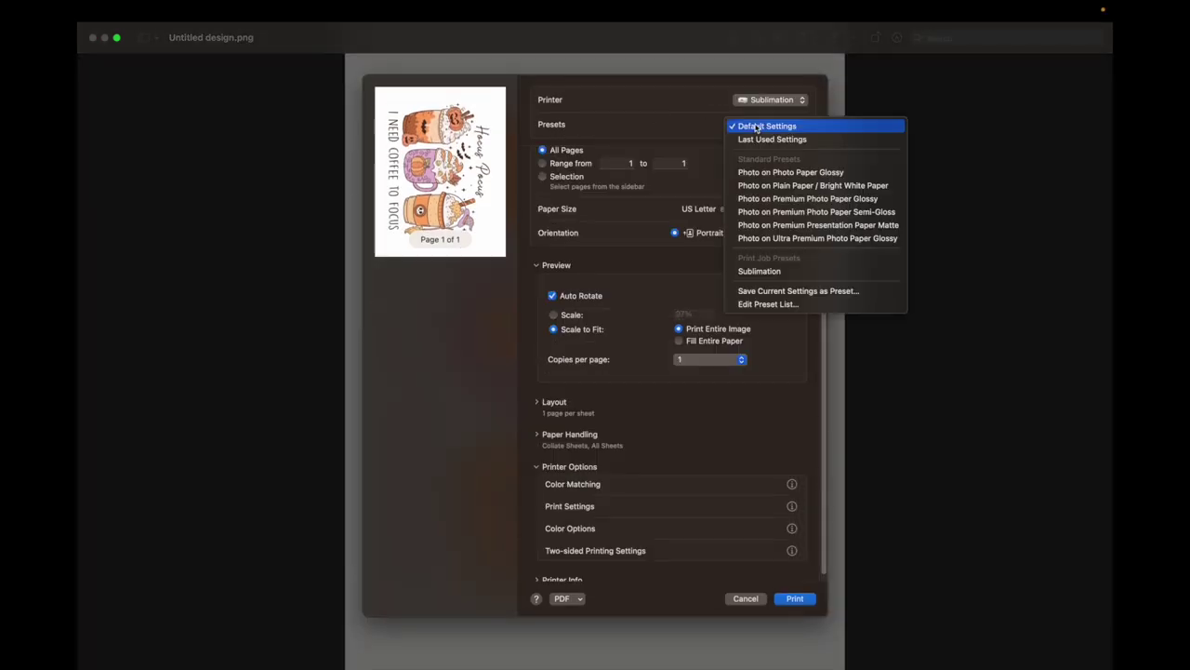
{"action": "left_click", "coordinate": [757, 272]}
{"action": "left_click", "coordinate": [572, 504]}
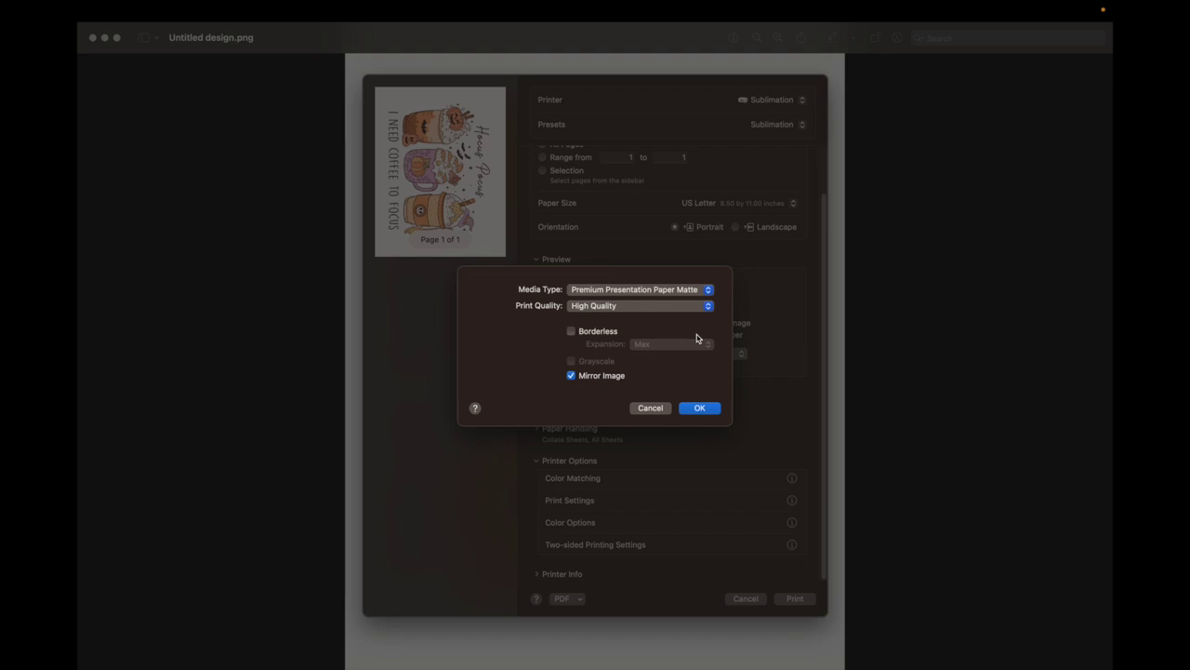
{"action": "left_click", "coordinate": [700, 407]}
{"action": "left_click", "coordinate": [561, 478]}
{"action": "left_click", "coordinate": [648, 411]}
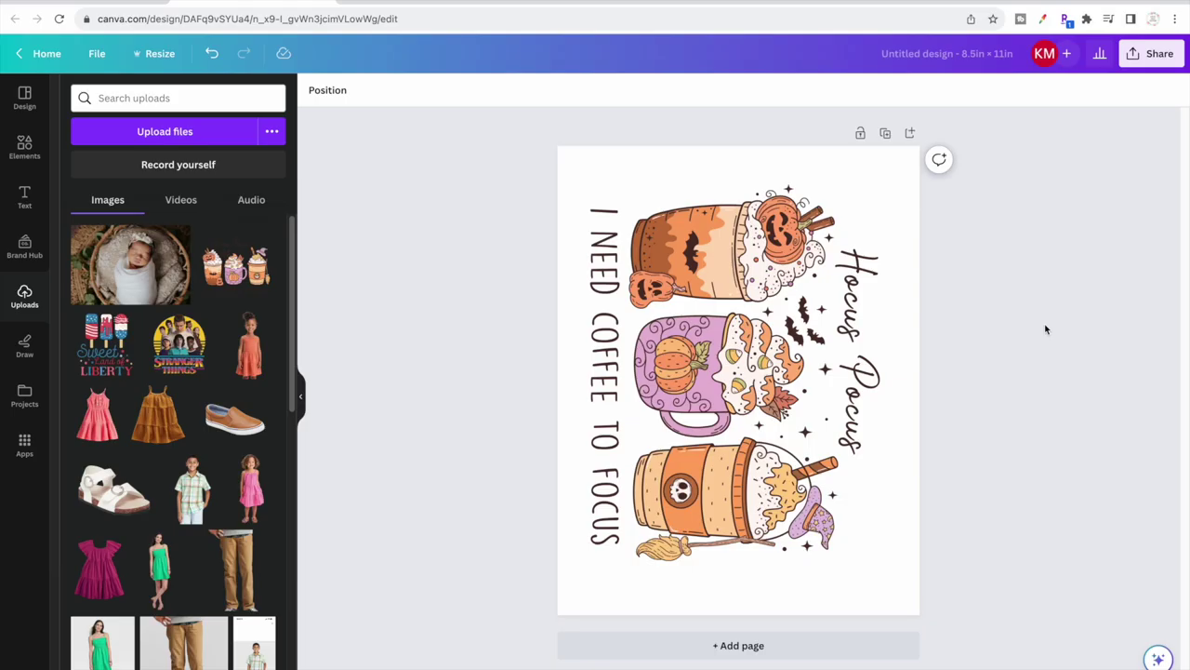
In Canva, add a second page and place the uploaded newborn photo near its center.
{"action": "left_click", "coordinate": [708, 656]}
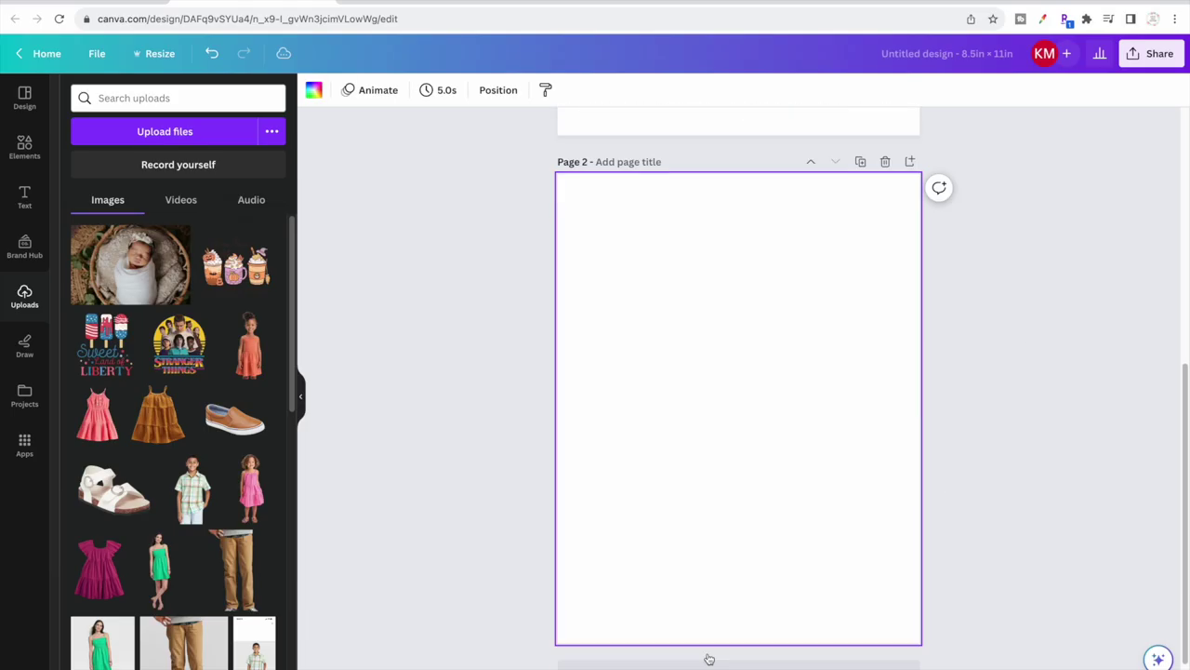
{"action": "left_click", "coordinate": [134, 277]}
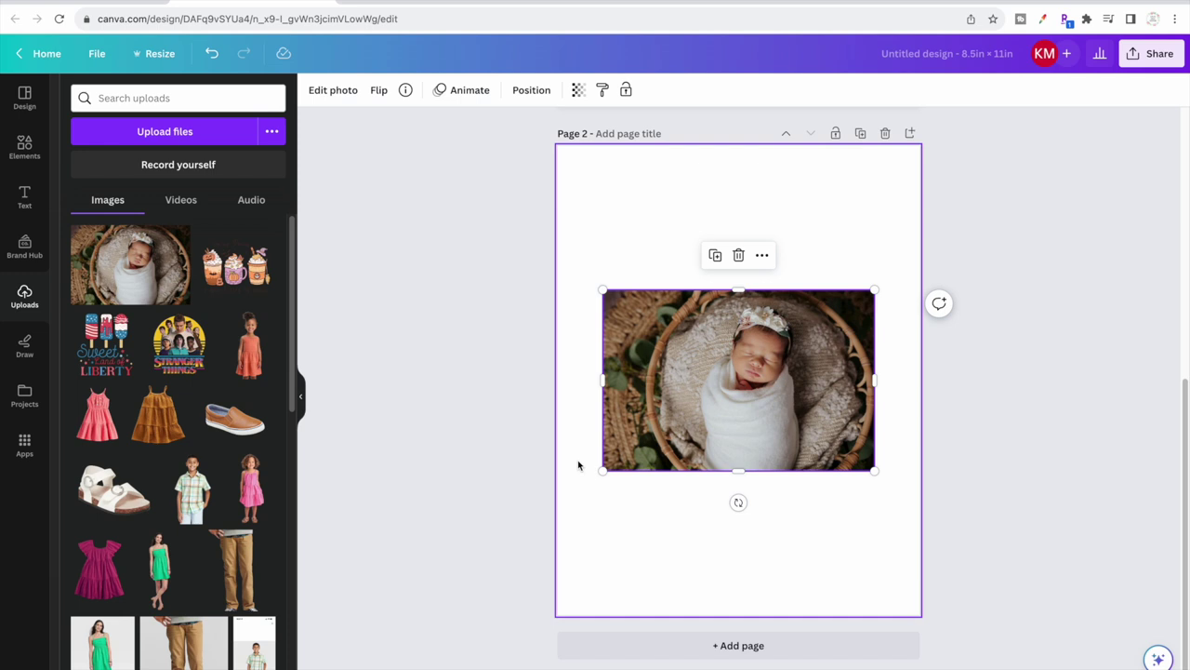
{"action": "left_click_drag", "start_coordinate": [744, 414], "coordinate": [744, 407]}
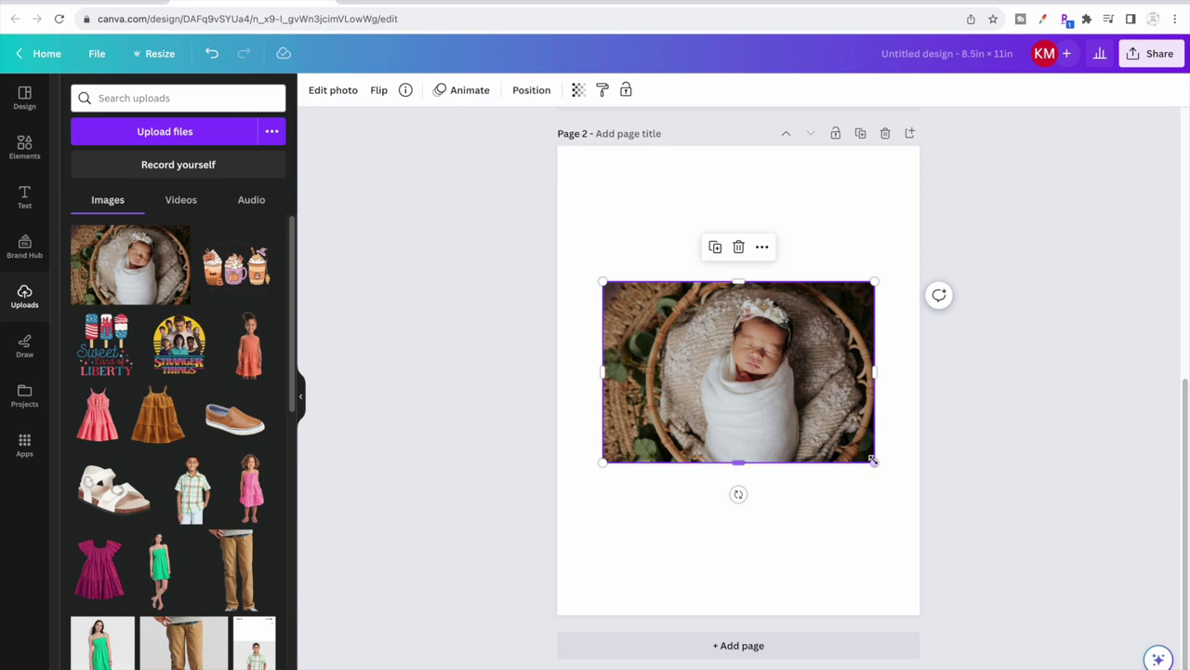
Rotate the newborn photo 90 degrees clockwise and enlarge it to fill most of page 2.
{"action": "left_click_drag", "start_coordinate": [875, 461], "coordinate": [895, 487]}
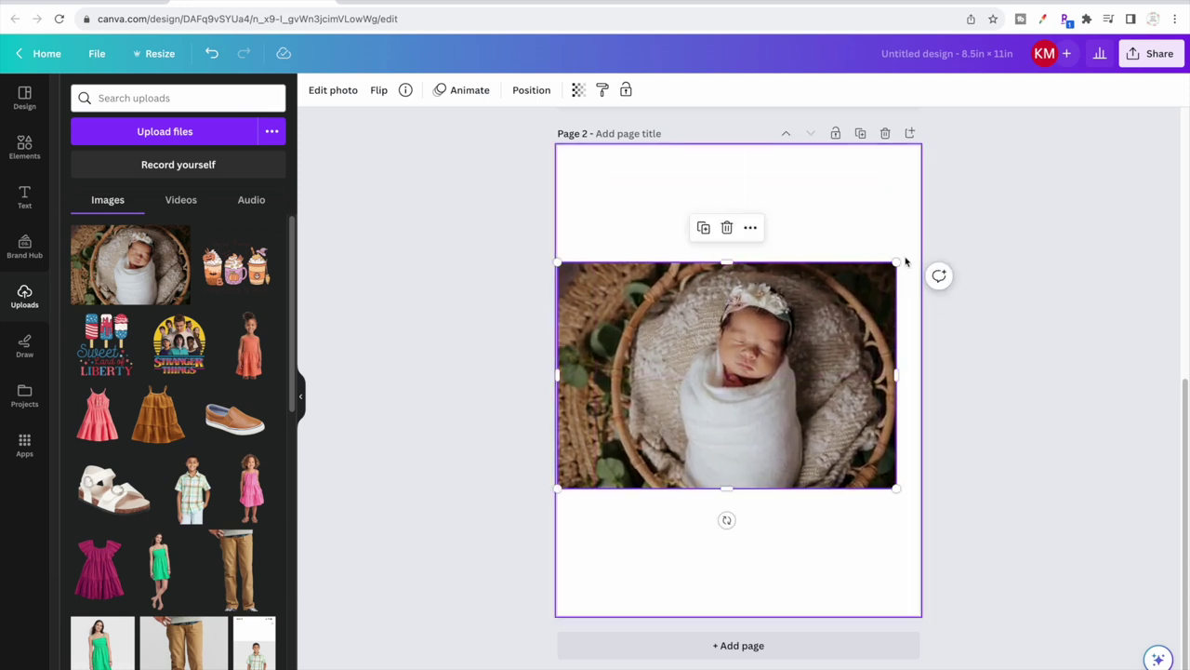
{"action": "left_click_drag", "start_coordinate": [728, 520], "coordinate": [527, 377]}
{"action": "left_click_drag", "start_coordinate": [840, 544], "coordinate": [853, 547]}
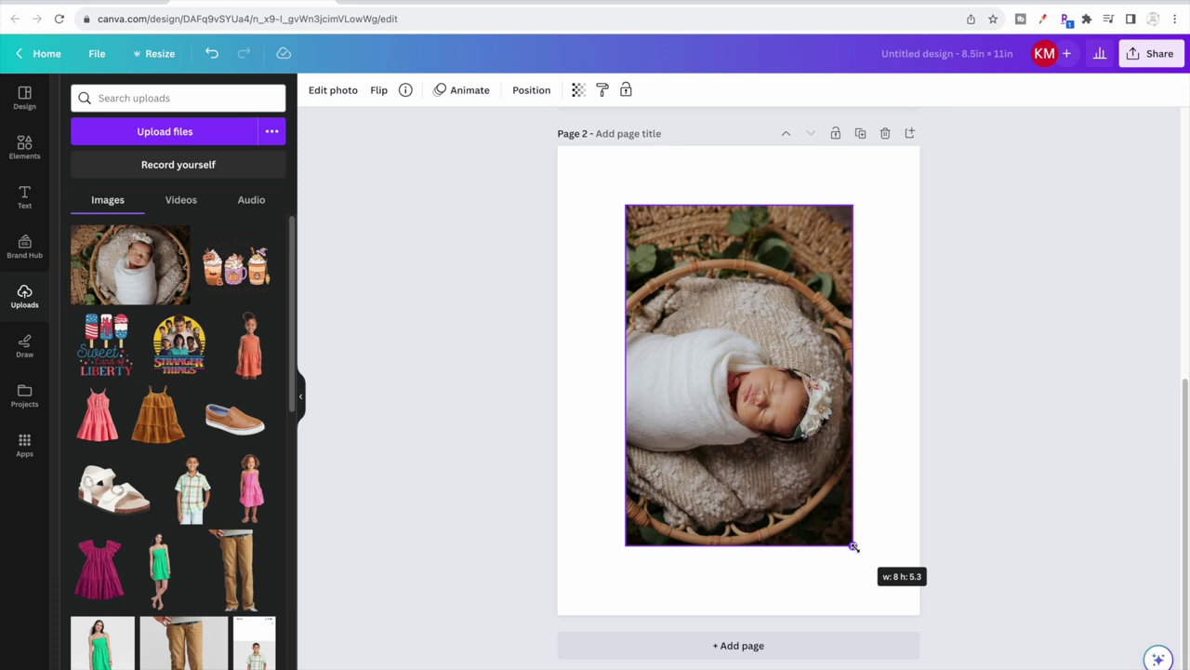
{"action": "left_click_drag", "start_coordinate": [854, 547], "coordinate": [877, 582]}
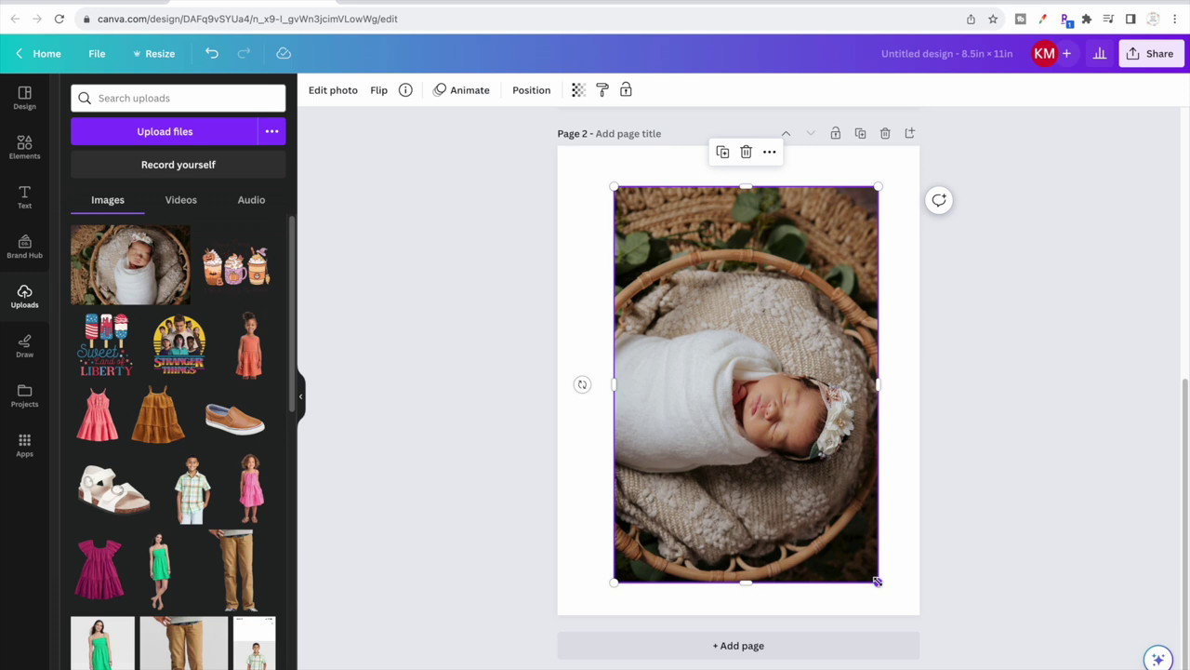
Download the newborn photo page and bring up the print settings for it in Preview.
{"action": "left_click", "coordinate": [1171, 60]}
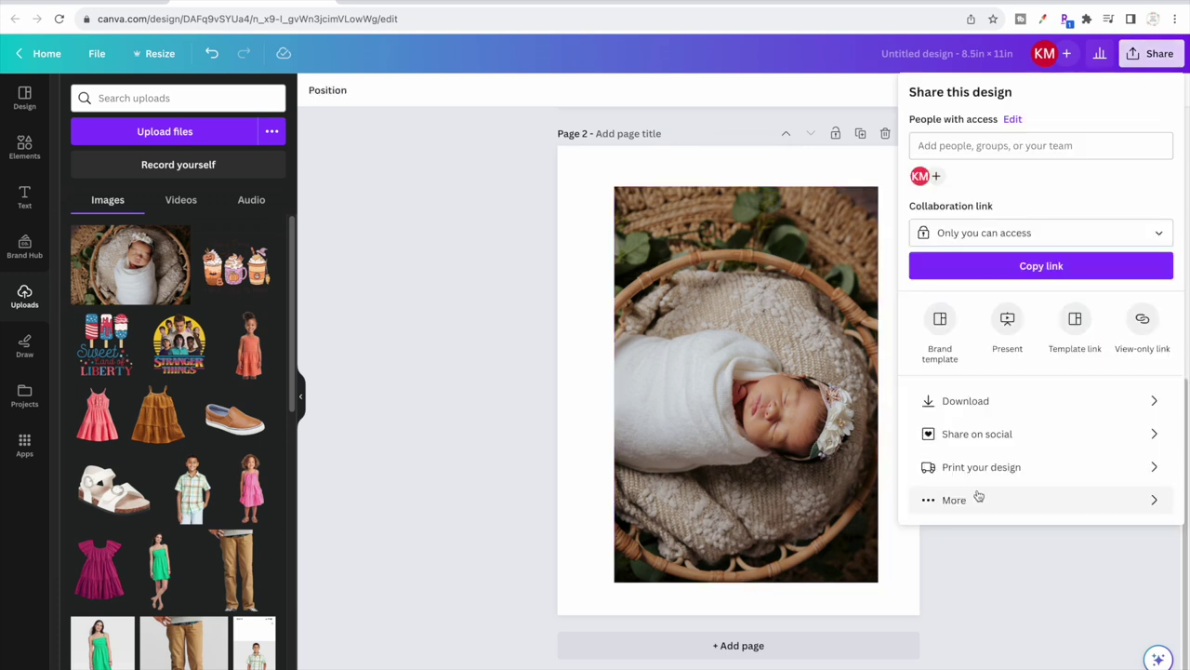
{"action": "left_click", "coordinate": [958, 400]}
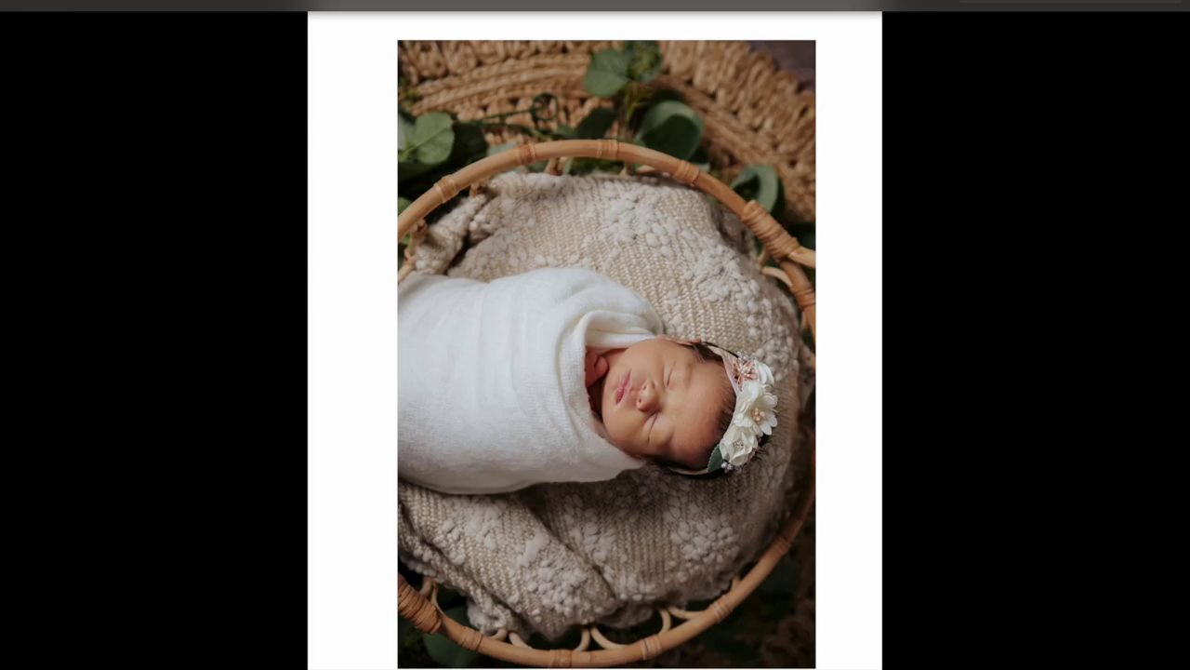
{"action": "left_click", "coordinate": [98, 2]}
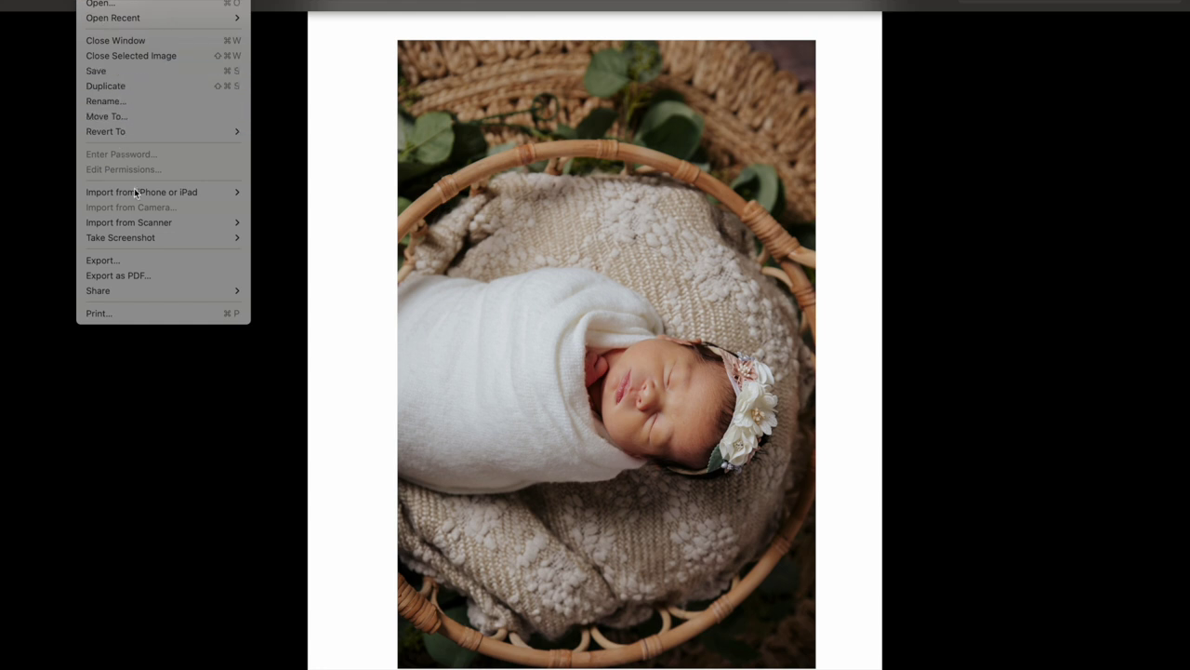
{"action": "left_click", "coordinate": [99, 312]}
Review the printer options for the newborn photo print.
{"action": "scroll", "coordinate": [558, 465], "scroll_direction": "down", "scroll_amount": 5}
{"action": "left_click", "coordinate": [561, 513]}
{"action": "left_click", "coordinate": [561, 510]}
{"action": "left_click", "coordinate": [652, 421]}
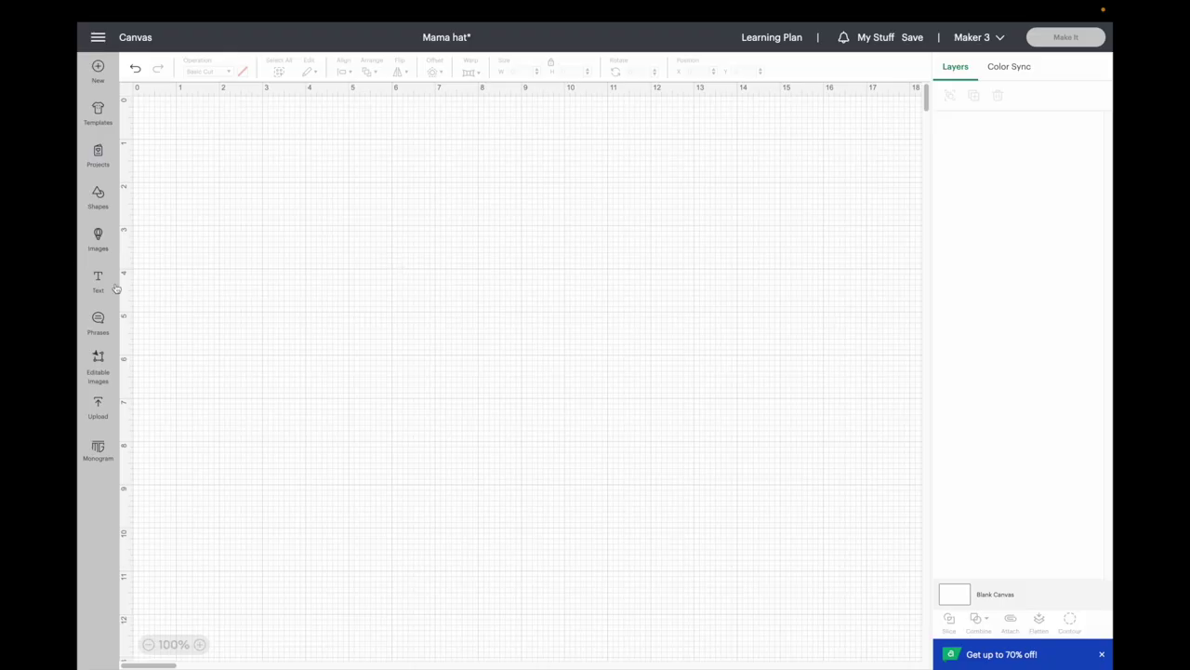
In Cricut Design Space, add the text MAMA to the blank canvas.
{"action": "left_click", "coordinate": [100, 283]}
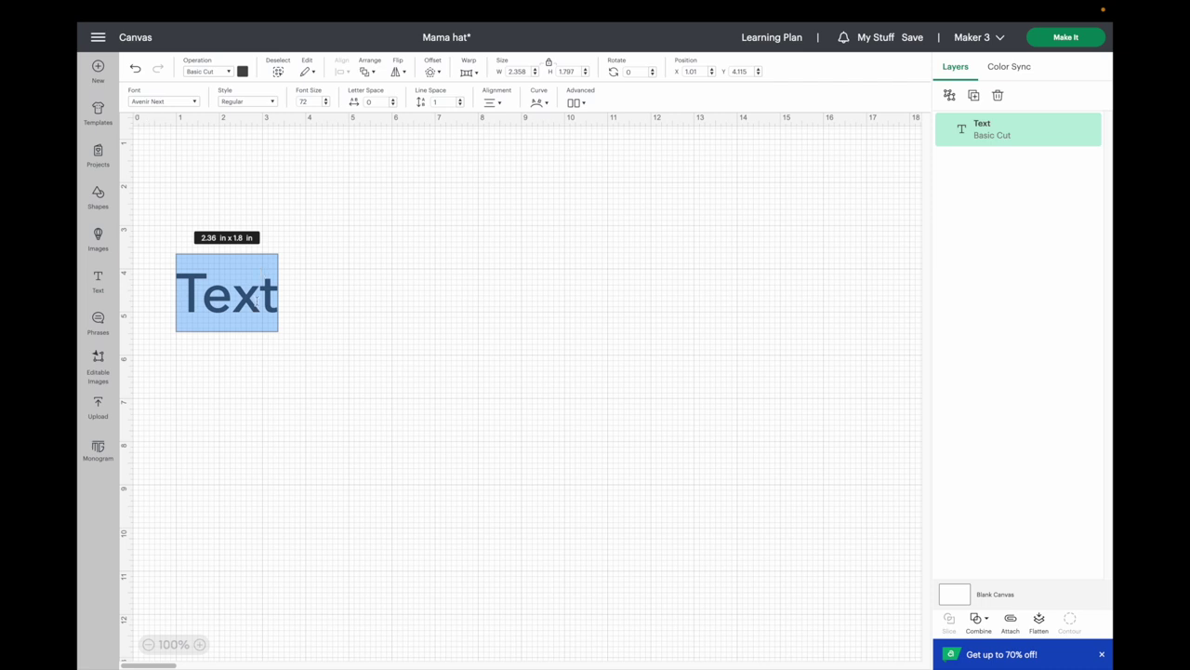
{"action": "type", "text": "MAMA"}
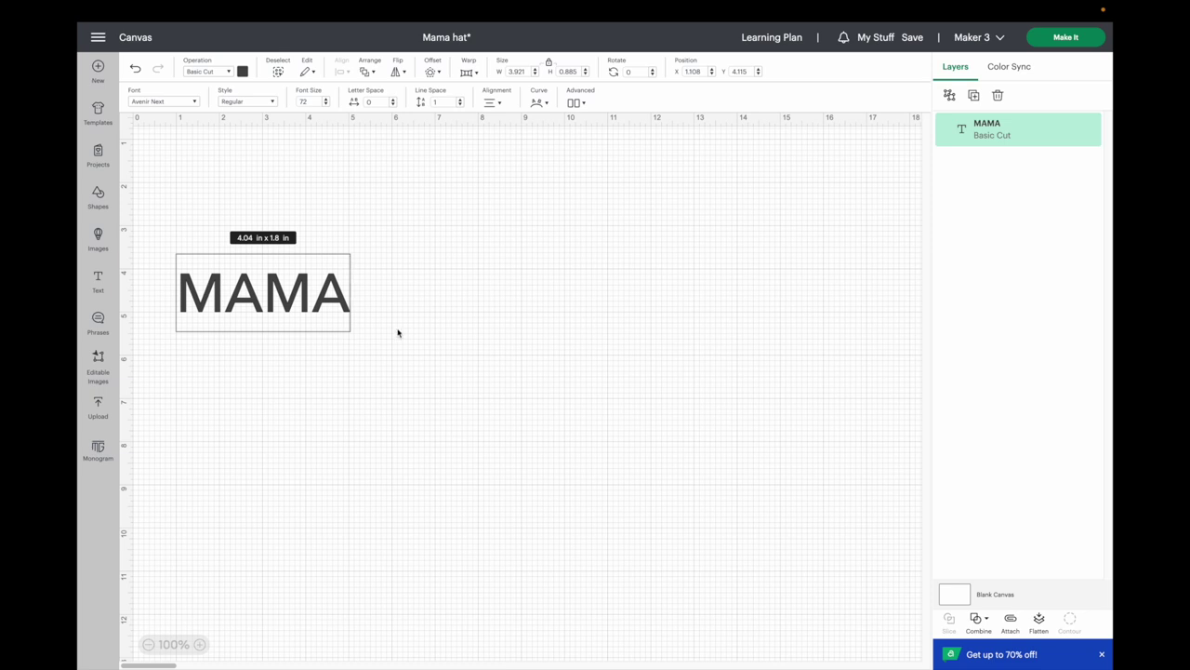
{"action": "left_click", "coordinate": [398, 333]}
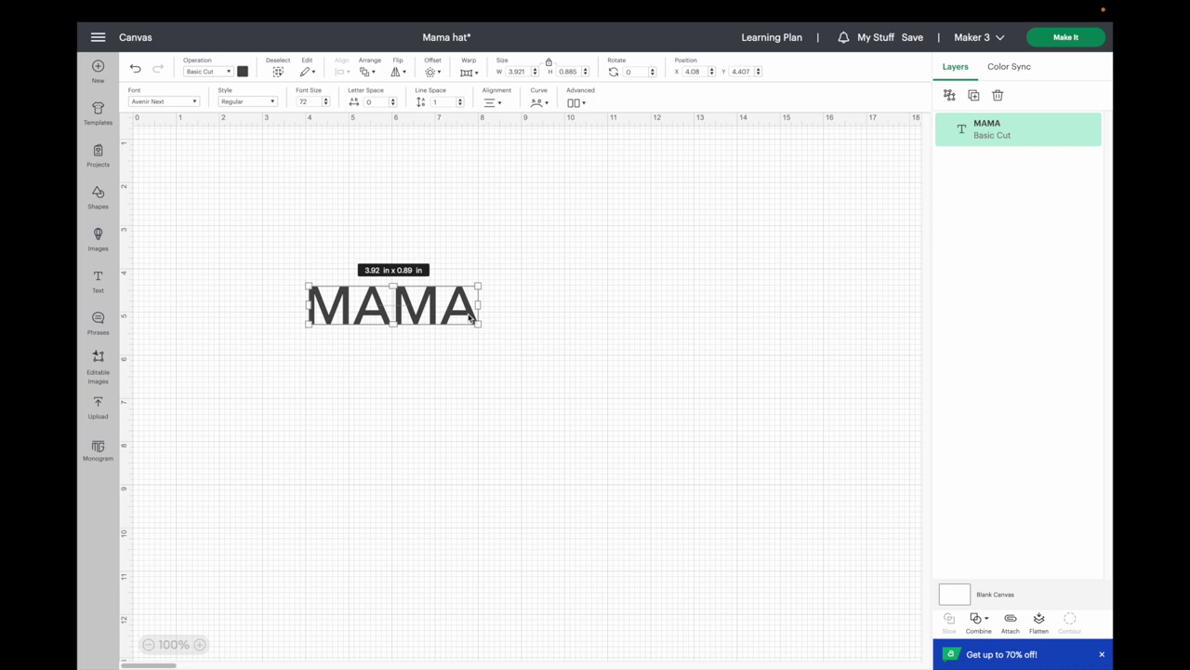
{"action": "left_click", "coordinate": [434, 71]}
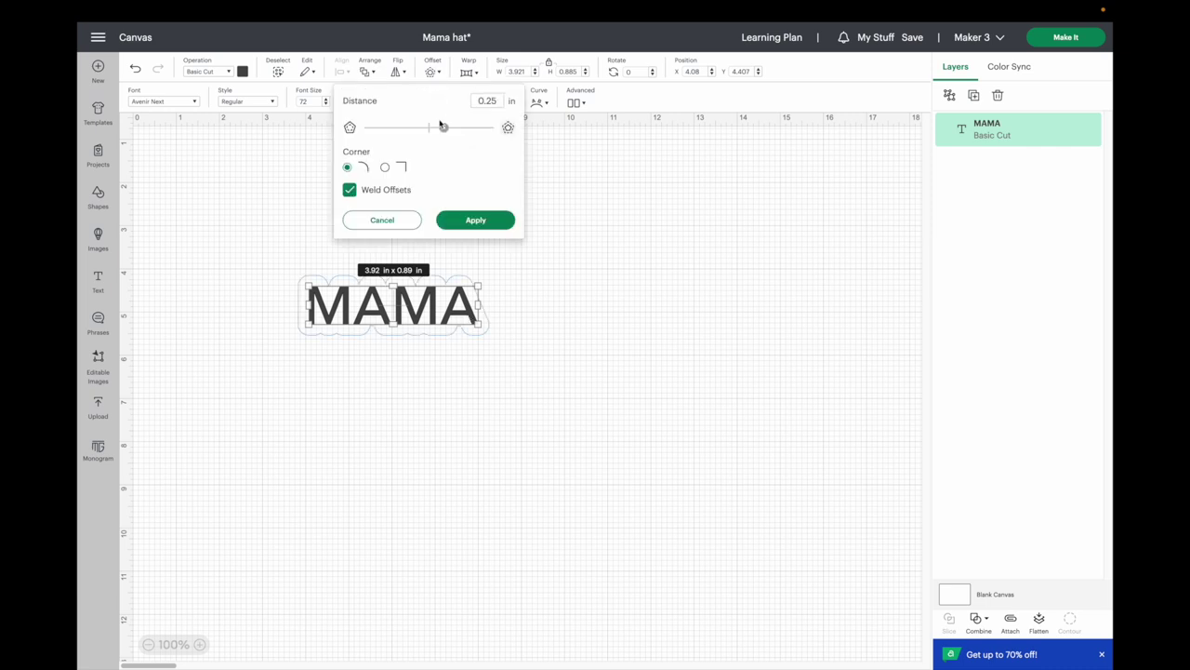
{"action": "left_click_drag", "start_coordinate": [444, 134], "coordinate": [436, 130]}
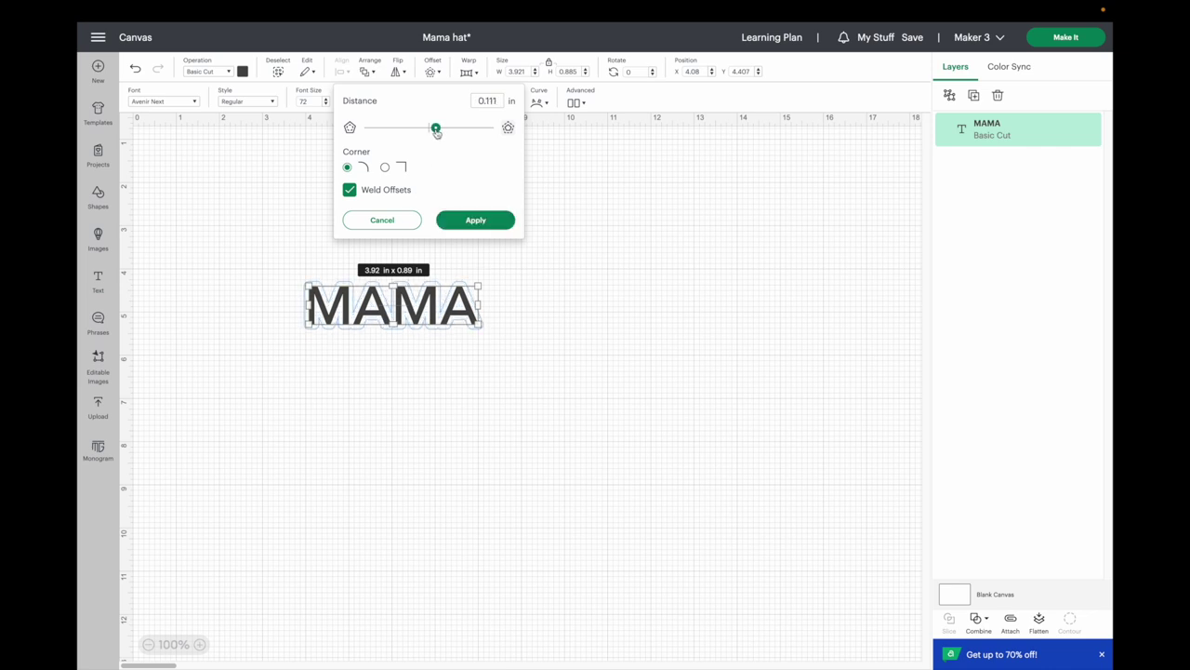
{"action": "left_click", "coordinate": [382, 222]}
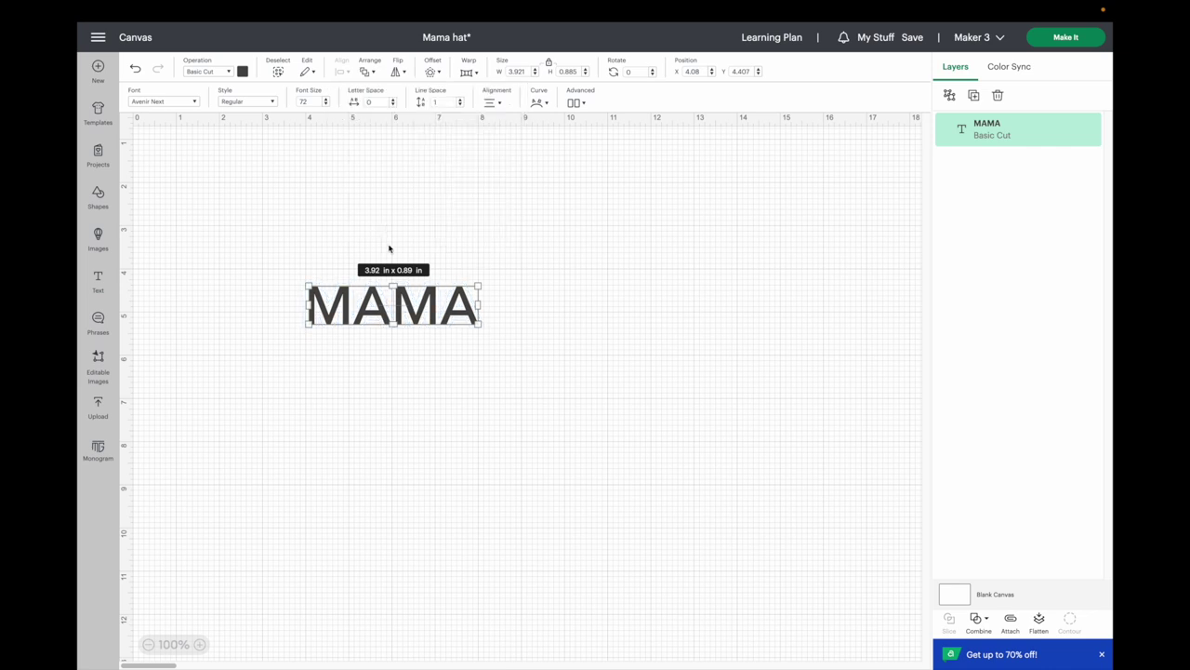
Enlarge the MAMA text to about 10.14 in wide and create a welded, rounded-corner offset of 0.042 in around it.
{"action": "left_click_drag", "start_coordinate": [477, 323], "coordinate": [762, 388]}
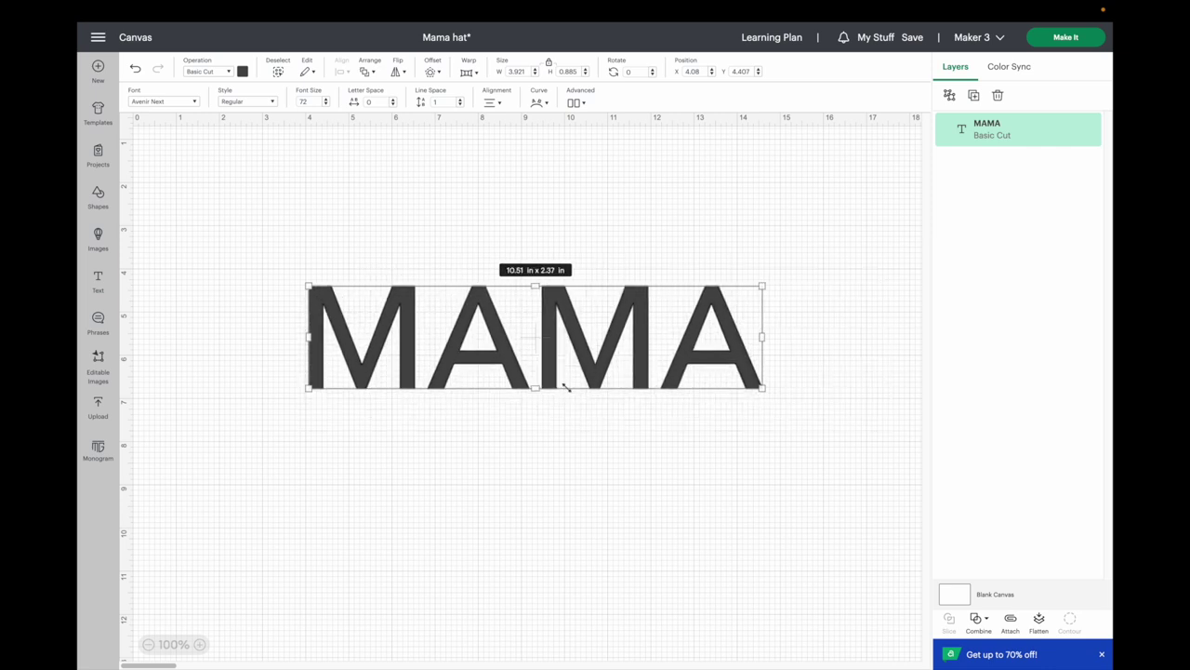
{"action": "left_click", "coordinate": [431, 73]}
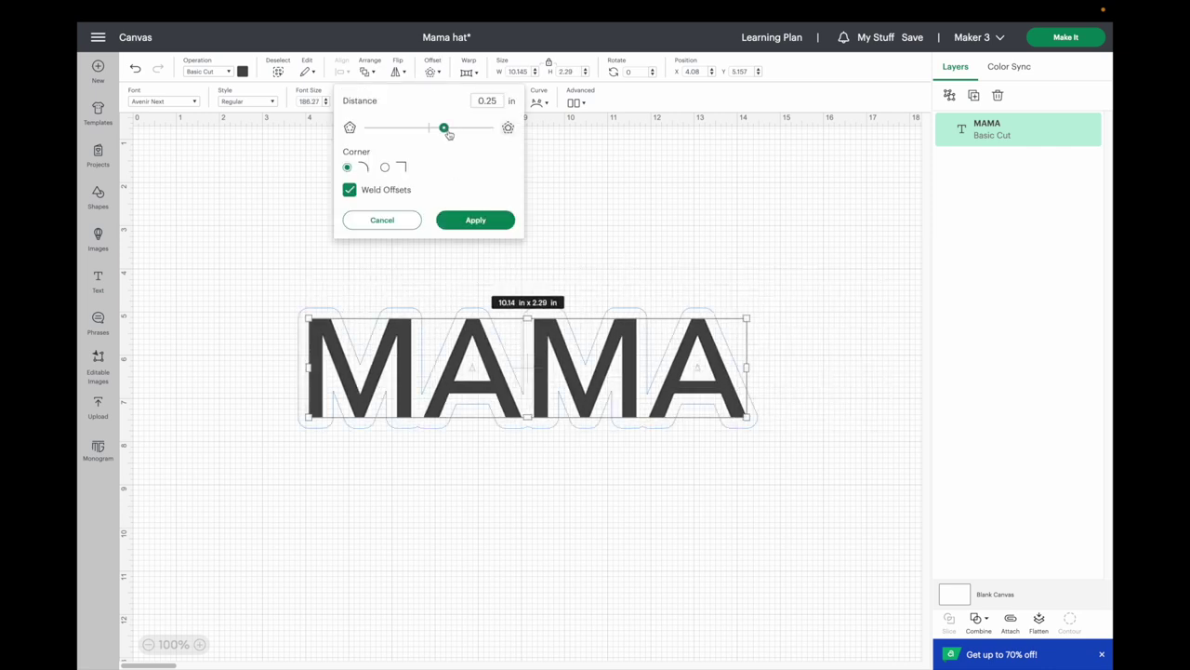
{"action": "left_click_drag", "start_coordinate": [449, 135], "coordinate": [436, 137]}
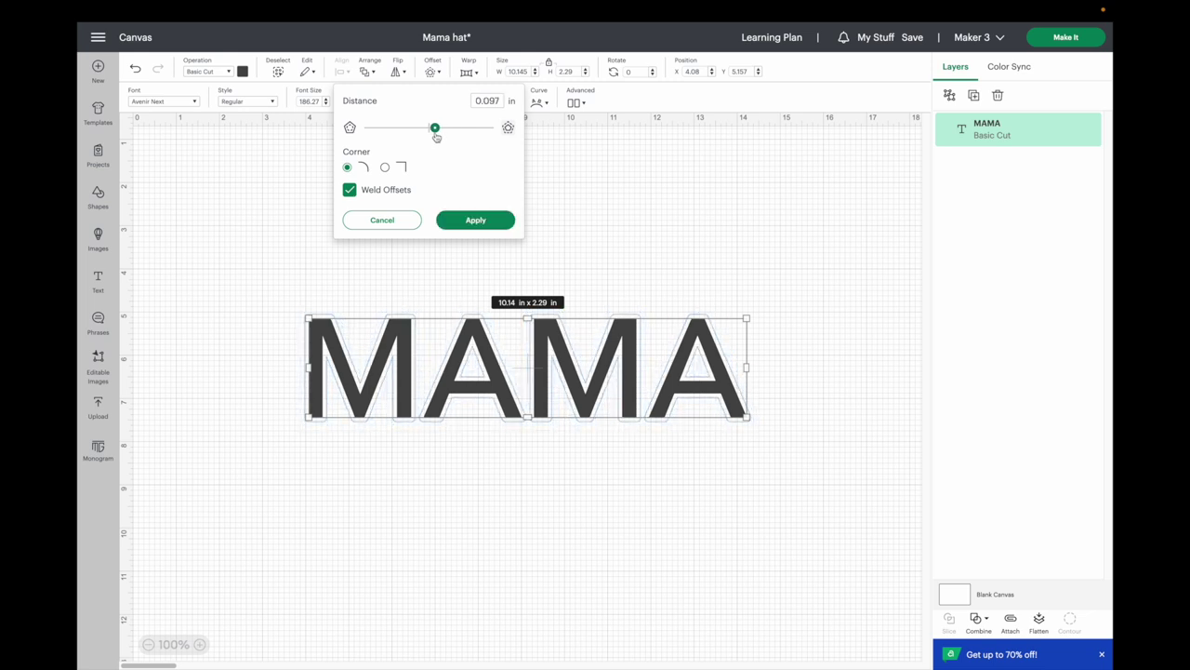
{"action": "left_click_drag", "start_coordinate": [436, 136], "coordinate": [431, 136]}
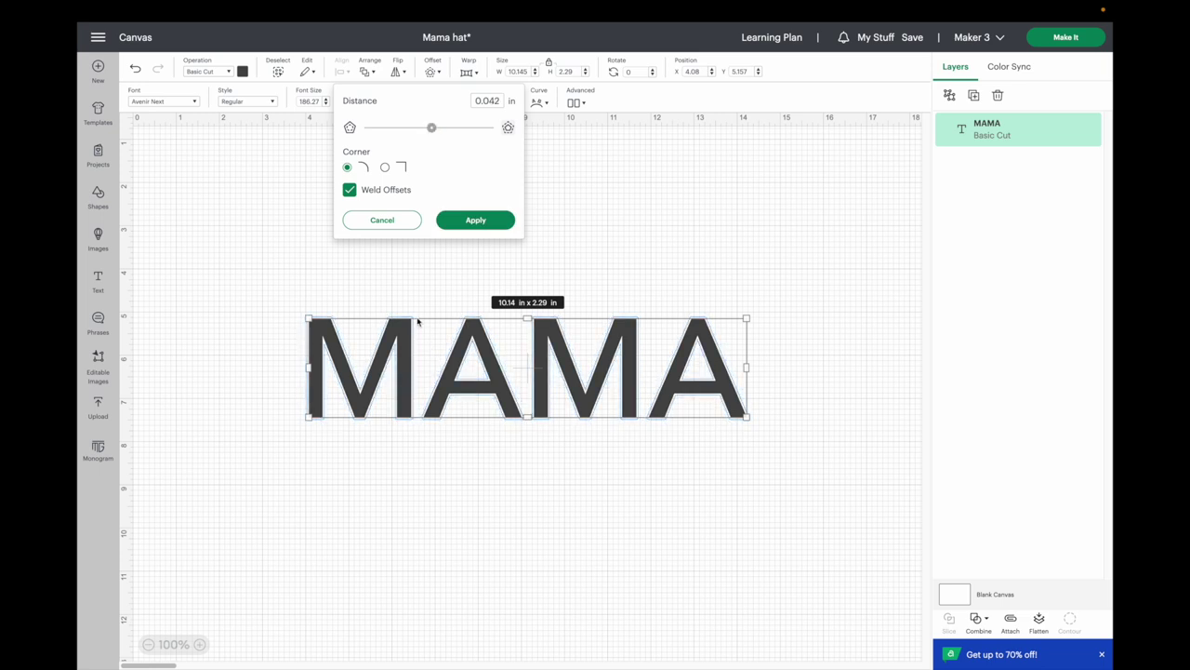
{"action": "left_click", "coordinate": [477, 220]}
Separate the original MAMA text from its offset and delete the original text layer.
{"action": "left_click", "coordinate": [599, 283]}
{"action": "left_click_drag", "start_coordinate": [577, 375], "coordinate": [535, 511]}
{"action": "key", "text": "Delete"}
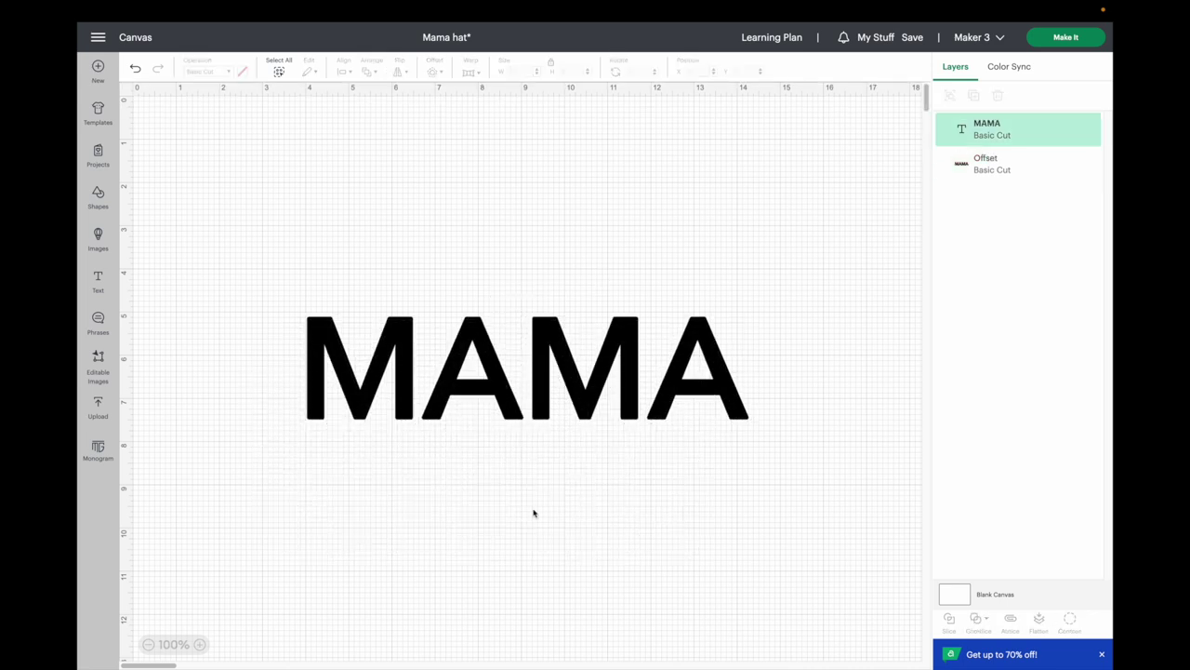
Scale the offset MAMA shape down to about 6.23 in wide and reposition it near the middle of the canvas.
{"action": "left_click", "coordinate": [558, 393]}
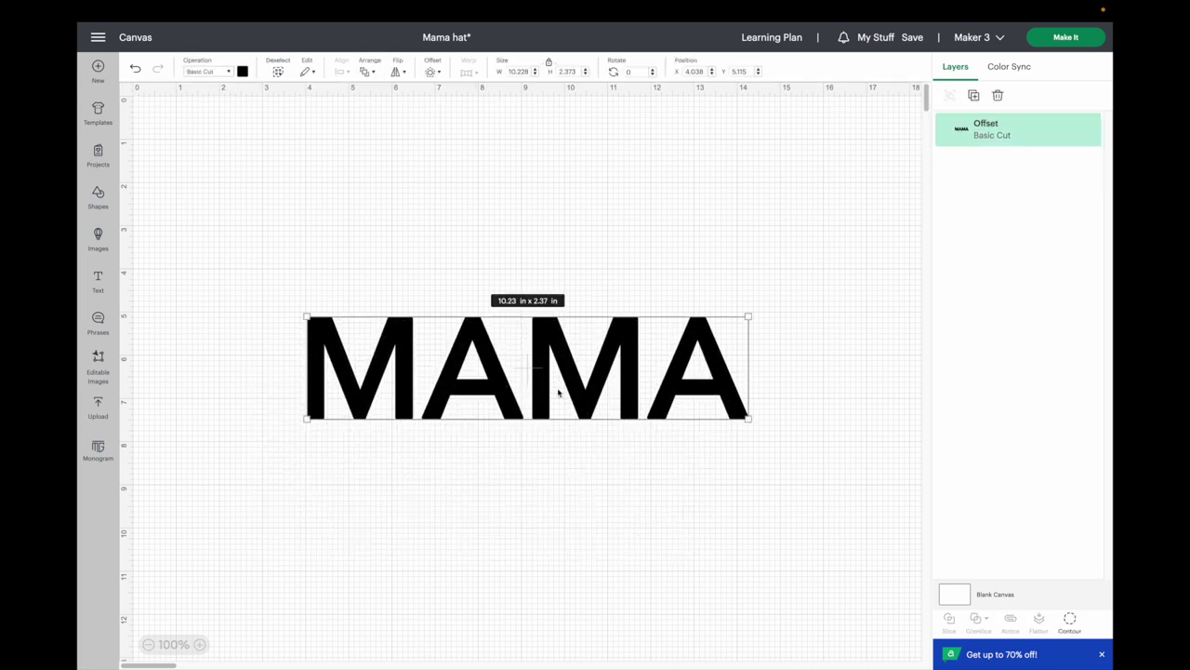
{"action": "left_click_drag", "start_coordinate": [749, 418], "coordinate": [574, 382]}
{"action": "left_click_drag", "start_coordinate": [487, 350], "coordinate": [554, 340]}
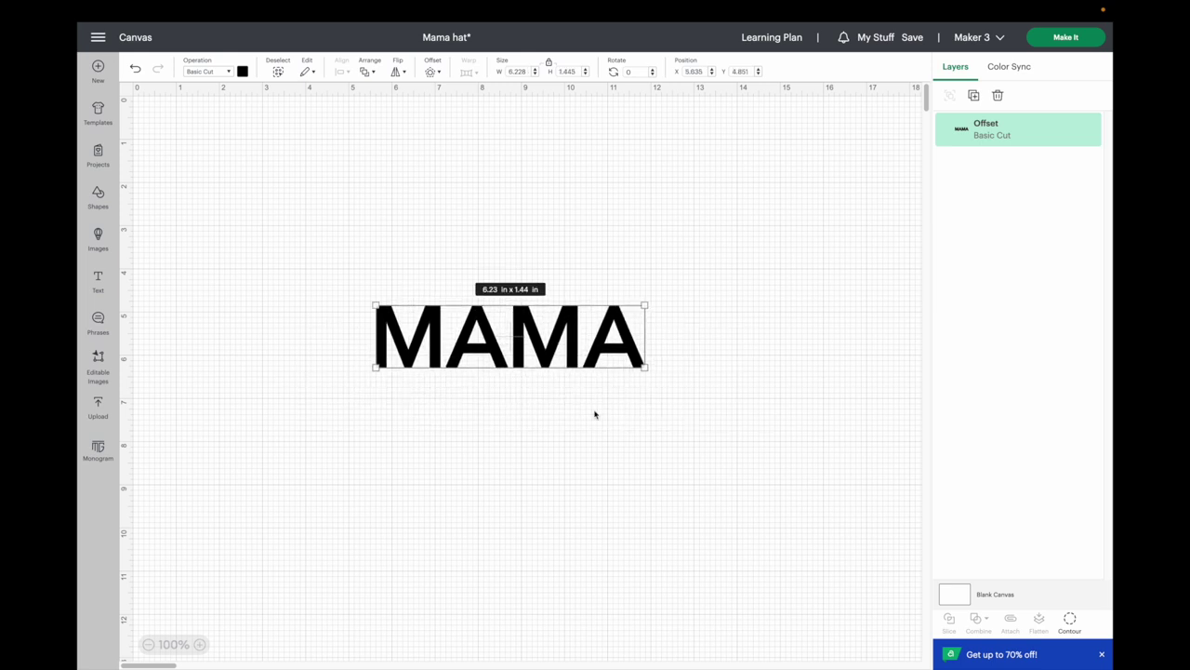
Duplicate the offset MAMA shape and place the copy just above the original.
{"action": "key", "text": "ctrl+c"}
{"action": "key", "text": "ctrl+v"}
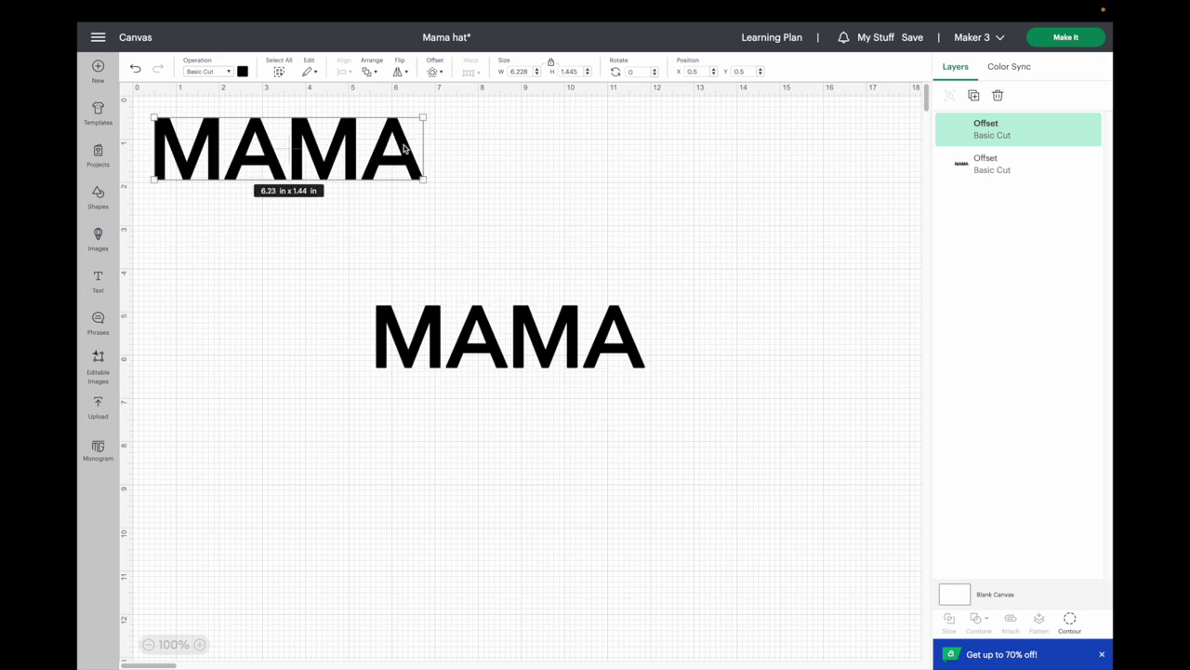
{"action": "left_click_drag", "start_coordinate": [381, 146], "coordinate": [580, 212]}
Color the lower MAMA shape white and the upper copy light purple.
{"action": "left_click", "coordinate": [588, 344]}
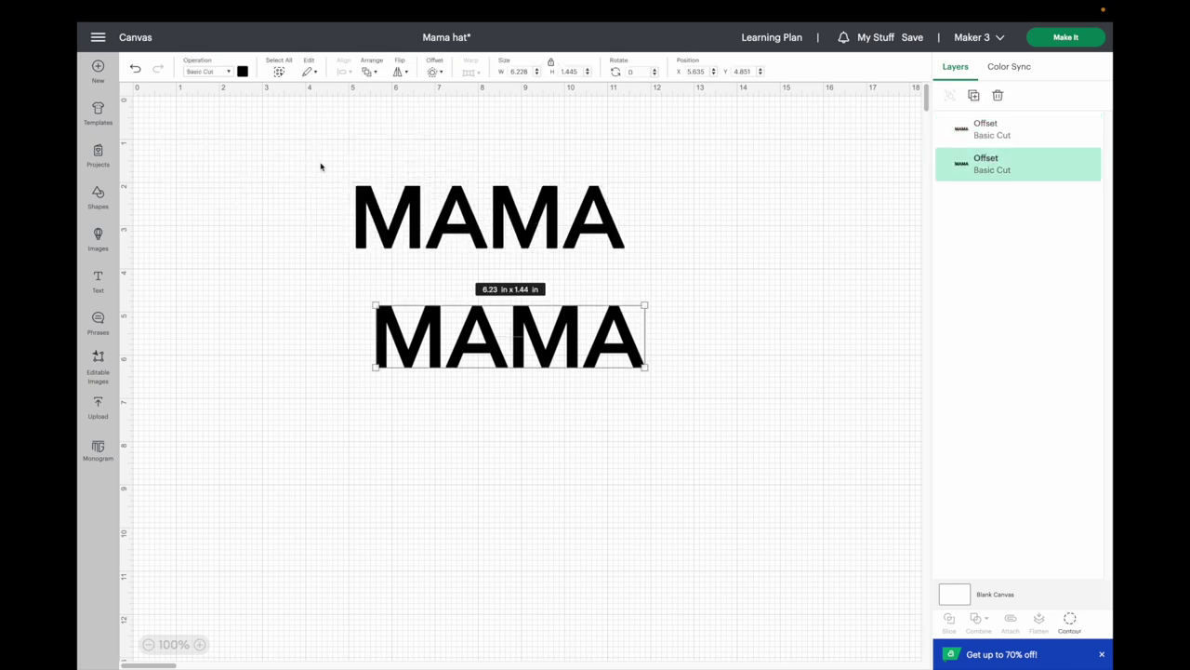
{"action": "left_click", "coordinate": [243, 72]}
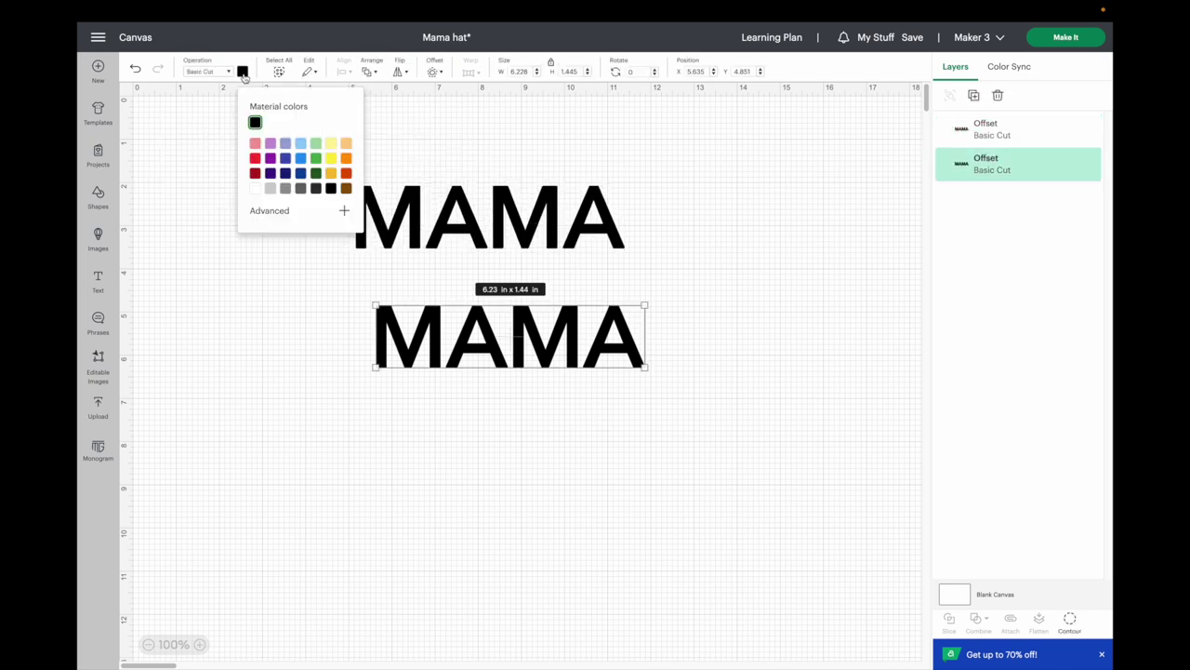
{"action": "left_click", "coordinate": [256, 189]}
{"action": "left_click", "coordinate": [391, 219]}
{"action": "left_click", "coordinate": [244, 72]}
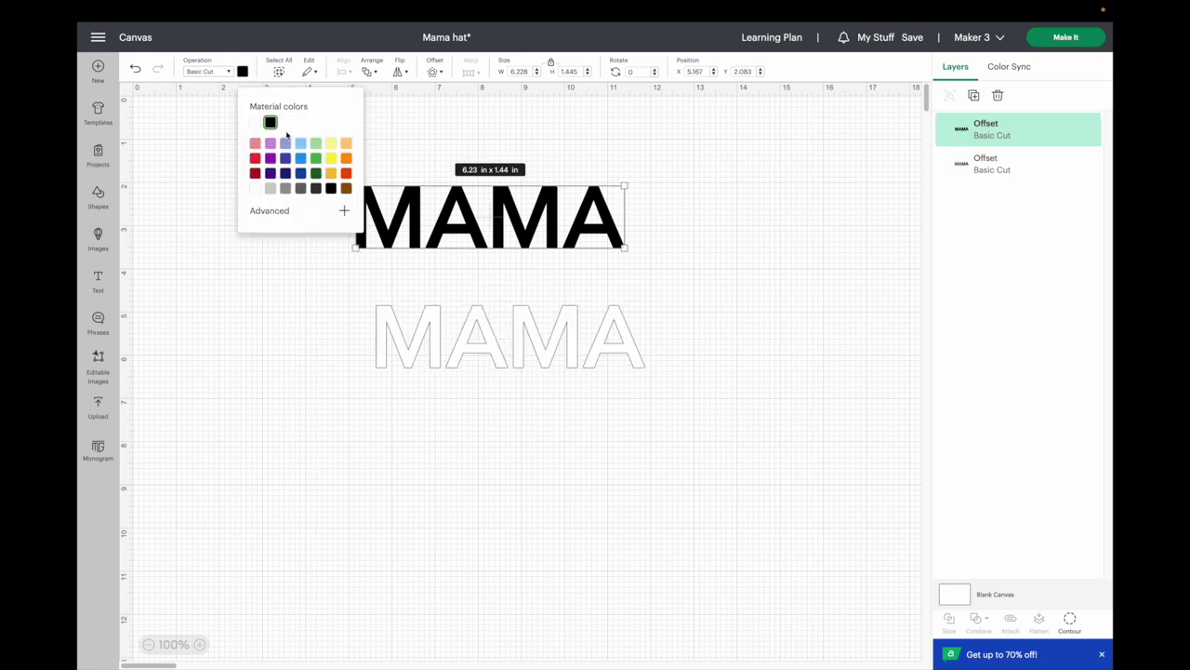
{"action": "left_click", "coordinate": [271, 144]}
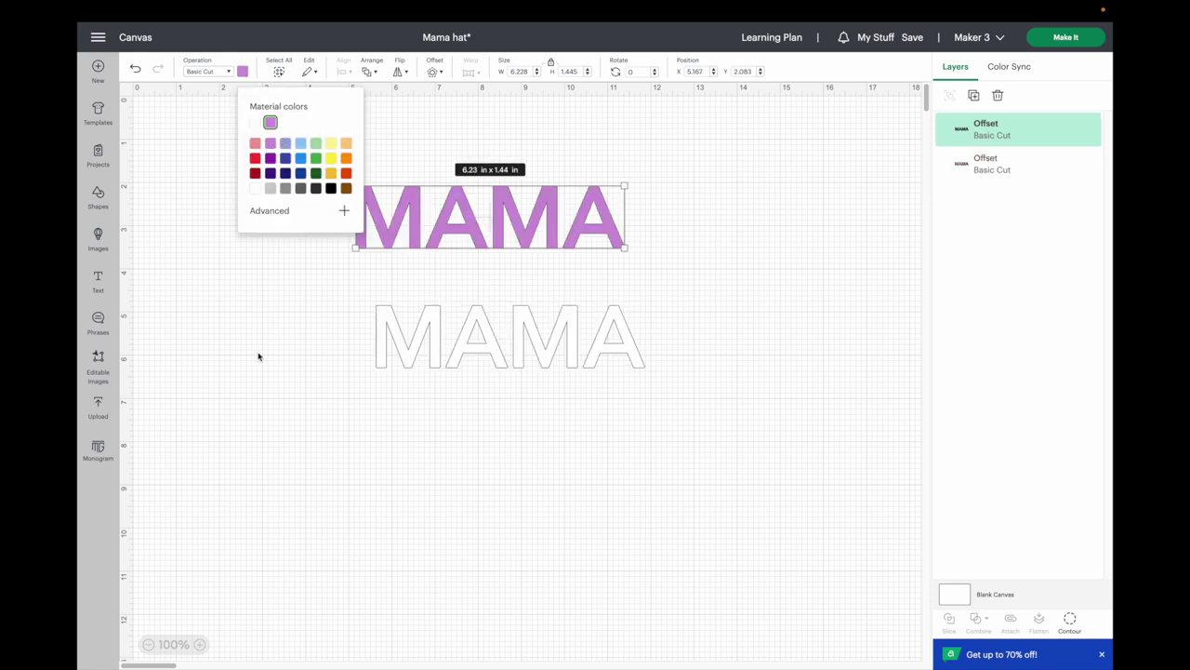
Overlay the purple MAMA on the white one, shifted slightly to the right for a shadow effect.
{"action": "left_click", "coordinate": [461, 335]}
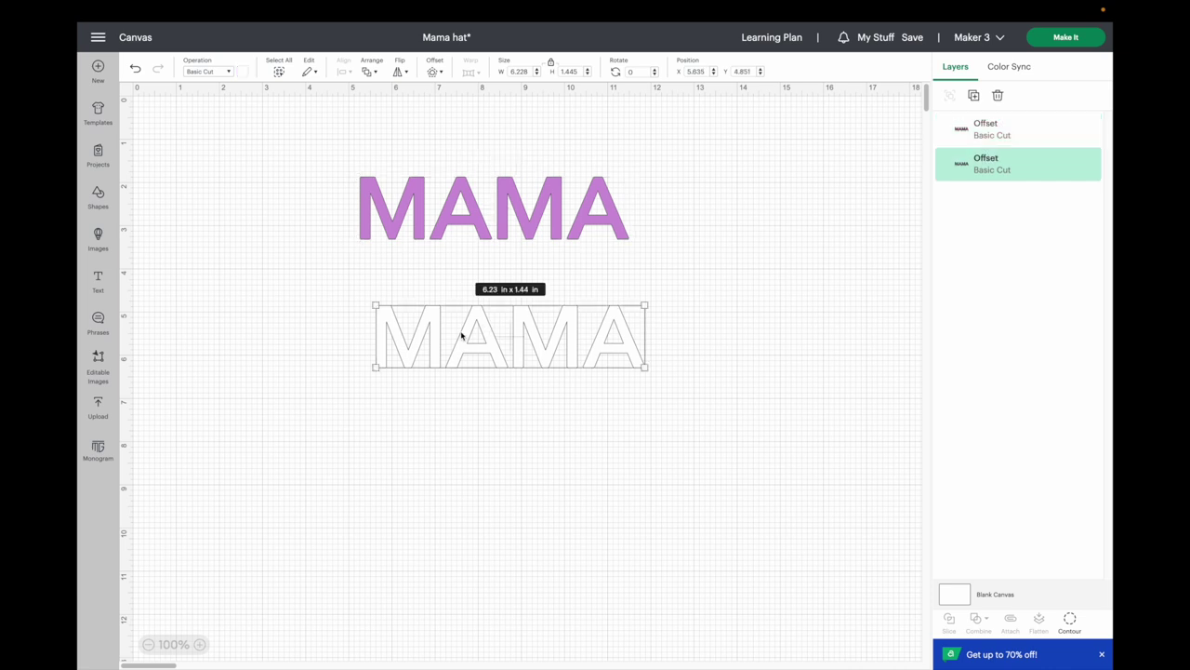
{"action": "left_click_drag", "start_coordinate": [508, 214], "coordinate": [530, 341]}
{"action": "left_click", "coordinate": [540, 450]}
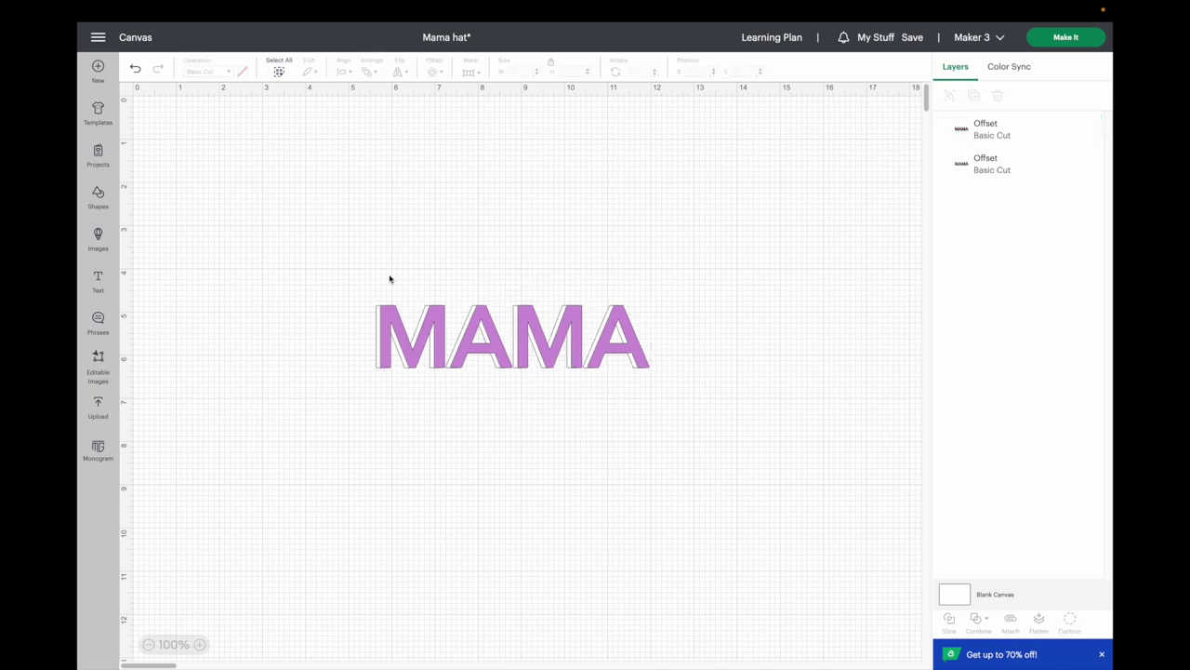
Select both MAMA layers and send the project to the Make stage using a 12 in x 12 in mat.
{"action": "left_click_drag", "start_coordinate": [390, 279], "coordinate": [565, 364]}
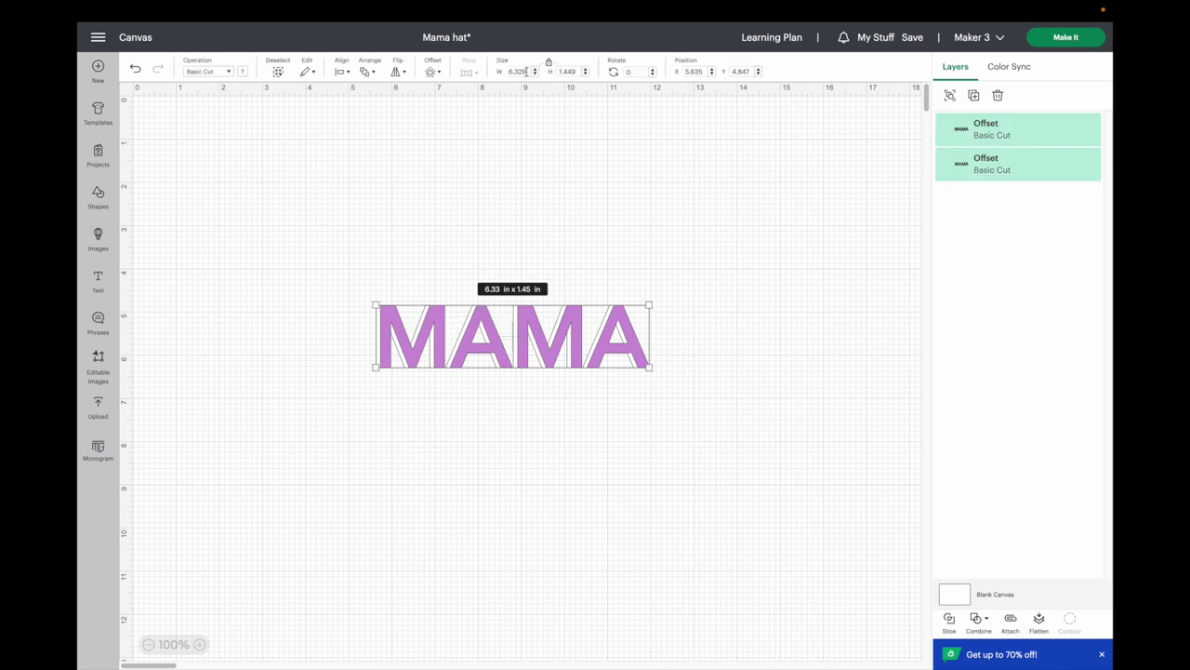
{"action": "left_click", "coordinate": [1066, 37]}
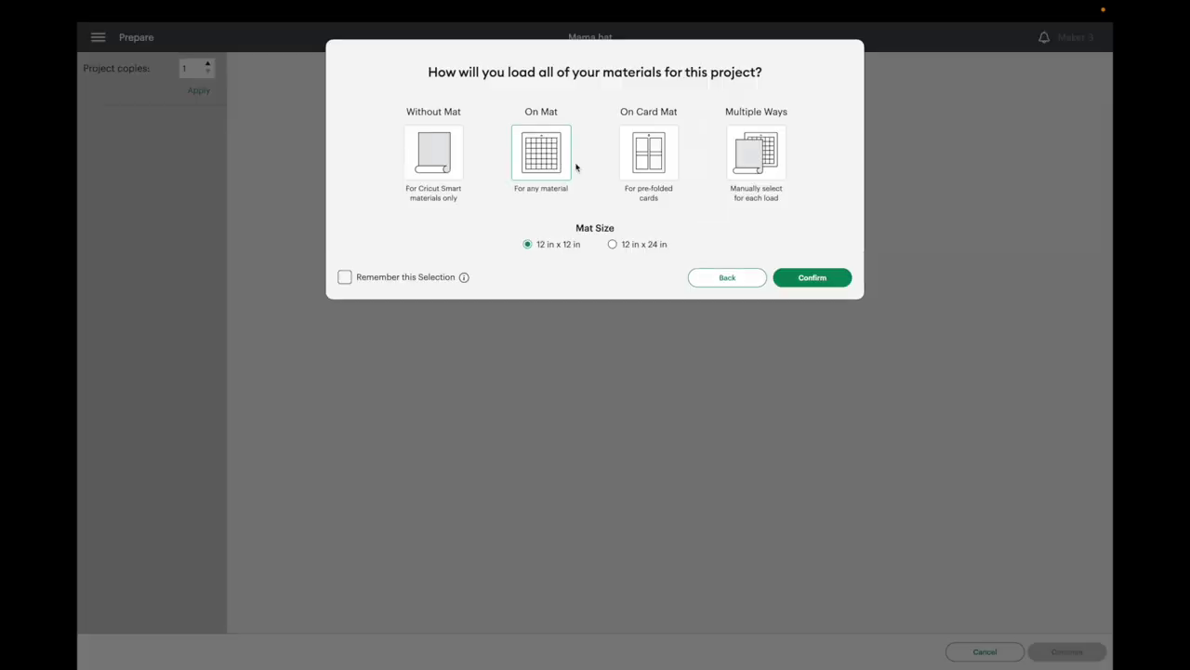
{"action": "left_click", "coordinate": [805, 277]}
{"action": "left_click", "coordinate": [1067, 651]}
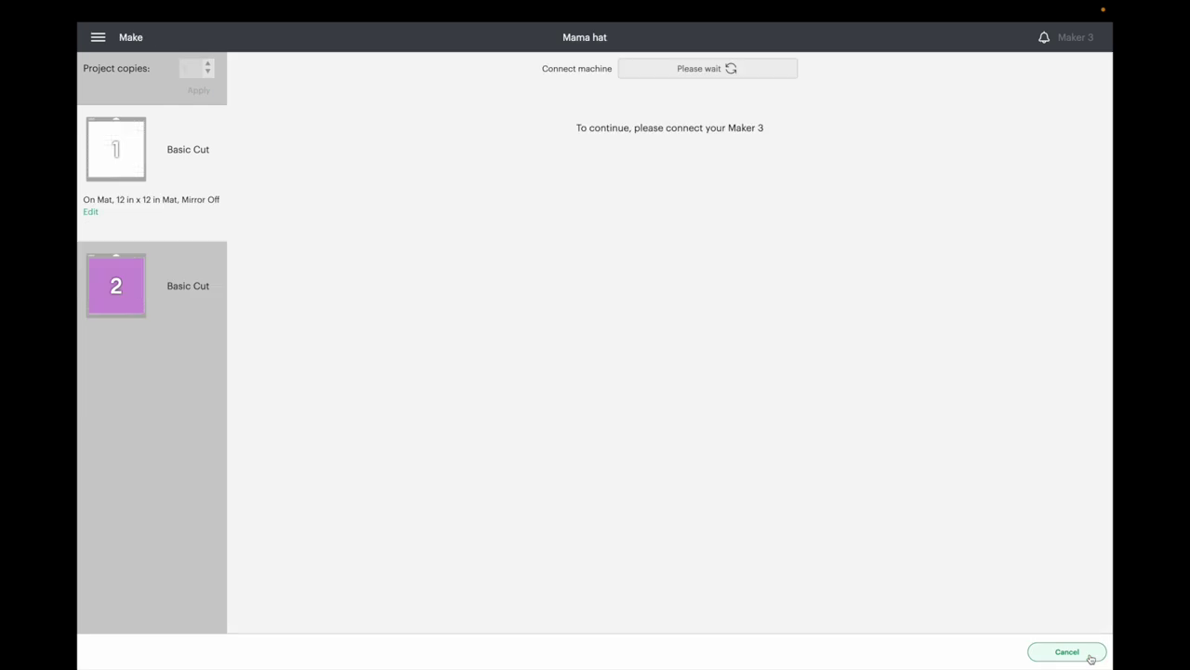
Turn on Mirror for the white mat.
{"action": "left_click", "coordinate": [90, 212]}
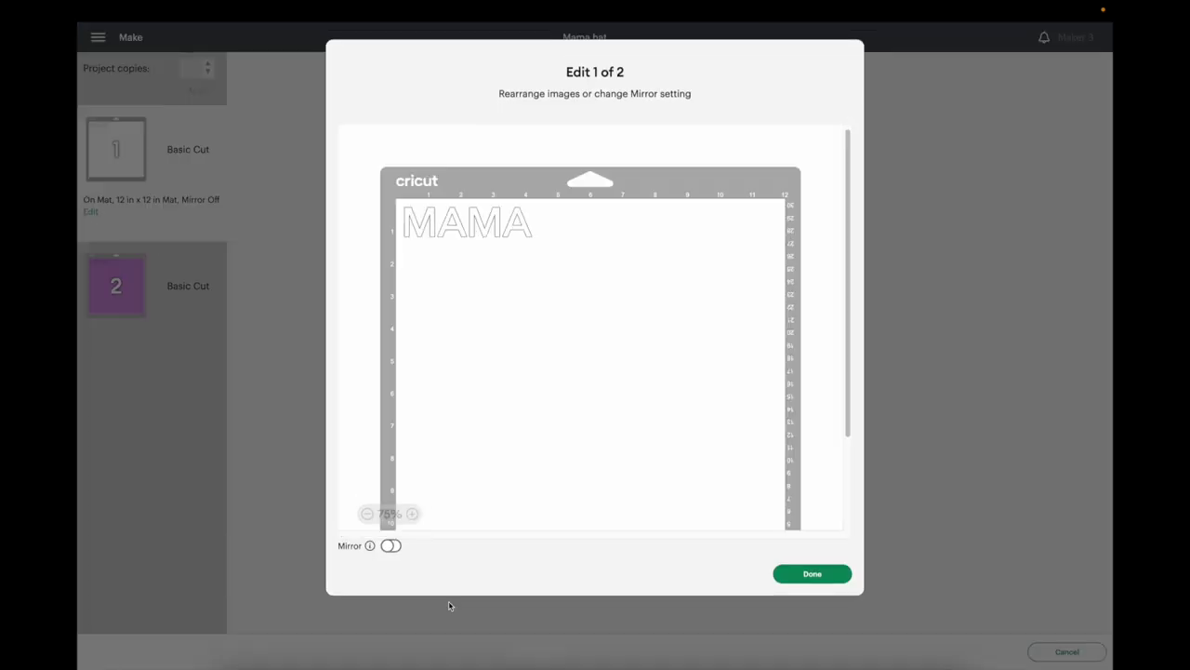
{"action": "left_click", "coordinate": [392, 547]}
{"action": "left_click", "coordinate": [813, 574]}
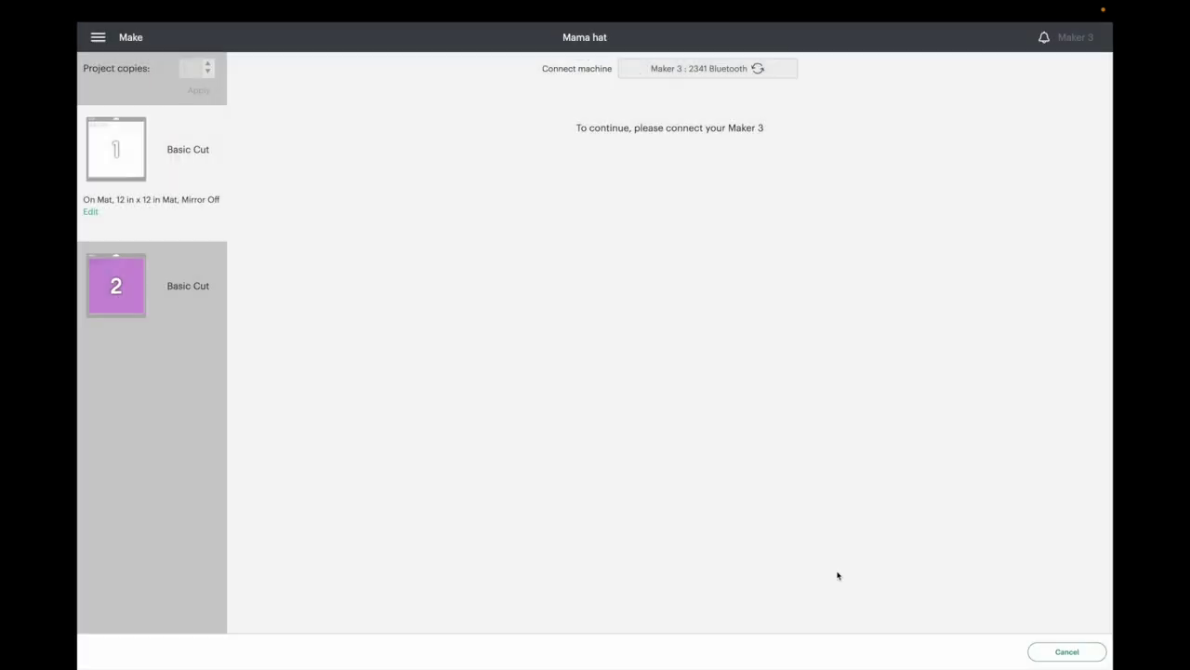
Turn on Mirror for the purple mat and set the base material to Everyday Iron-On.
{"action": "left_click", "coordinate": [91, 316]}
{"action": "left_click", "coordinate": [91, 301]}
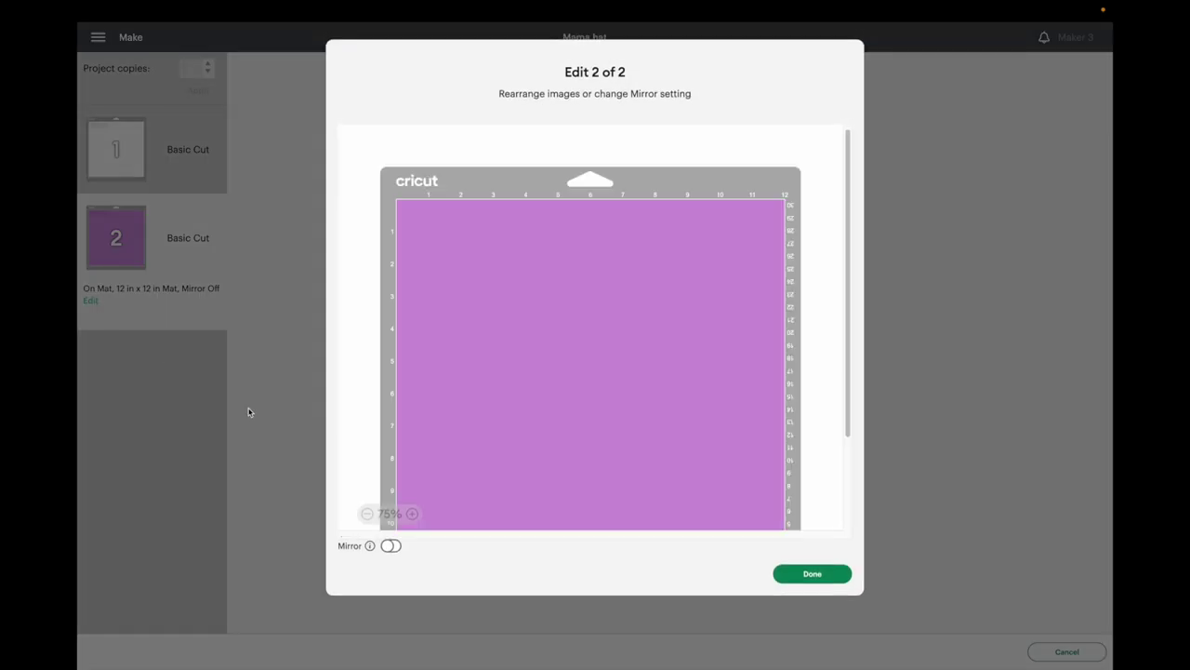
{"action": "left_click", "coordinate": [390, 546]}
{"action": "left_click", "coordinate": [823, 574]}
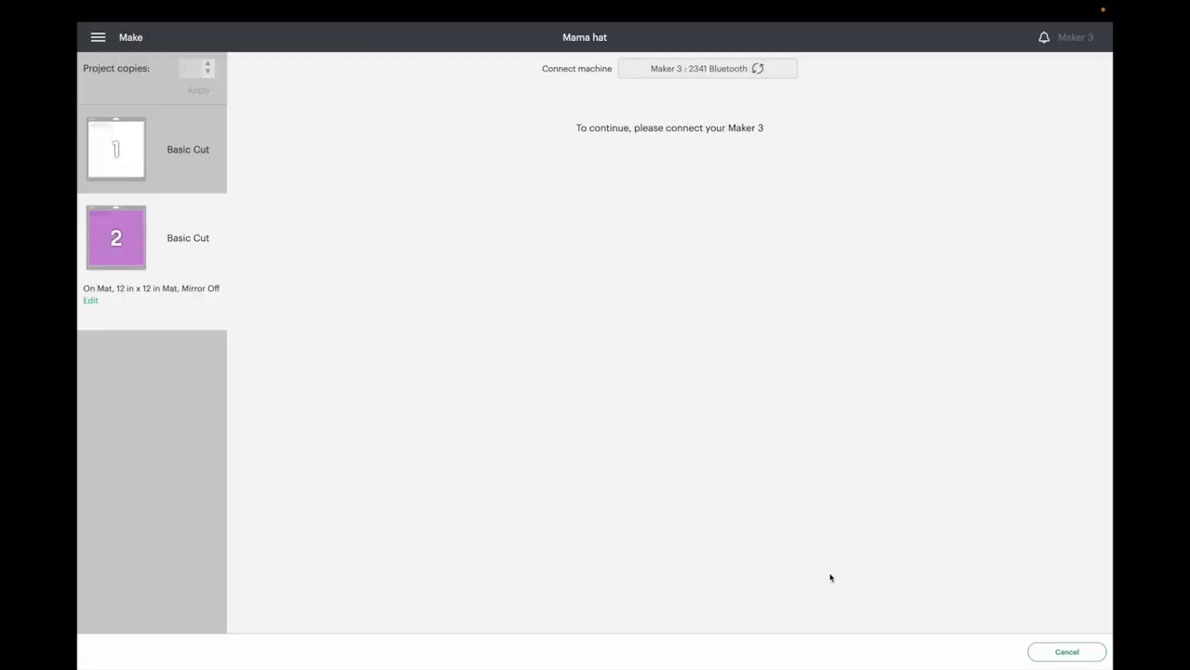
{"action": "left_click", "coordinate": [598, 252]}
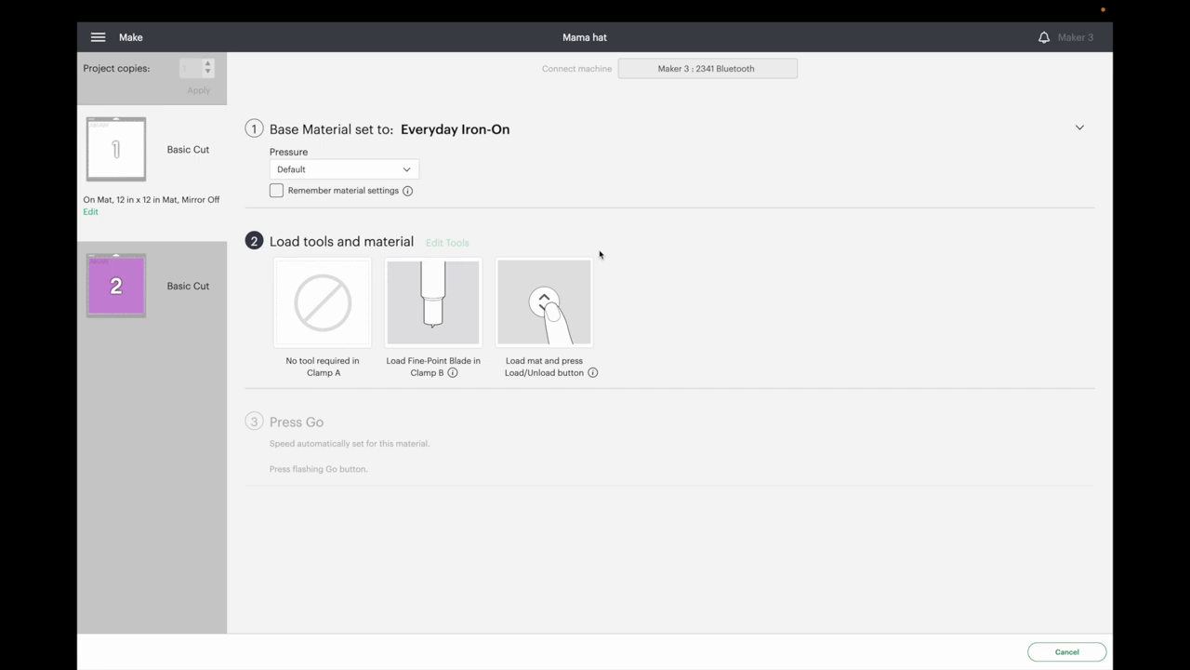